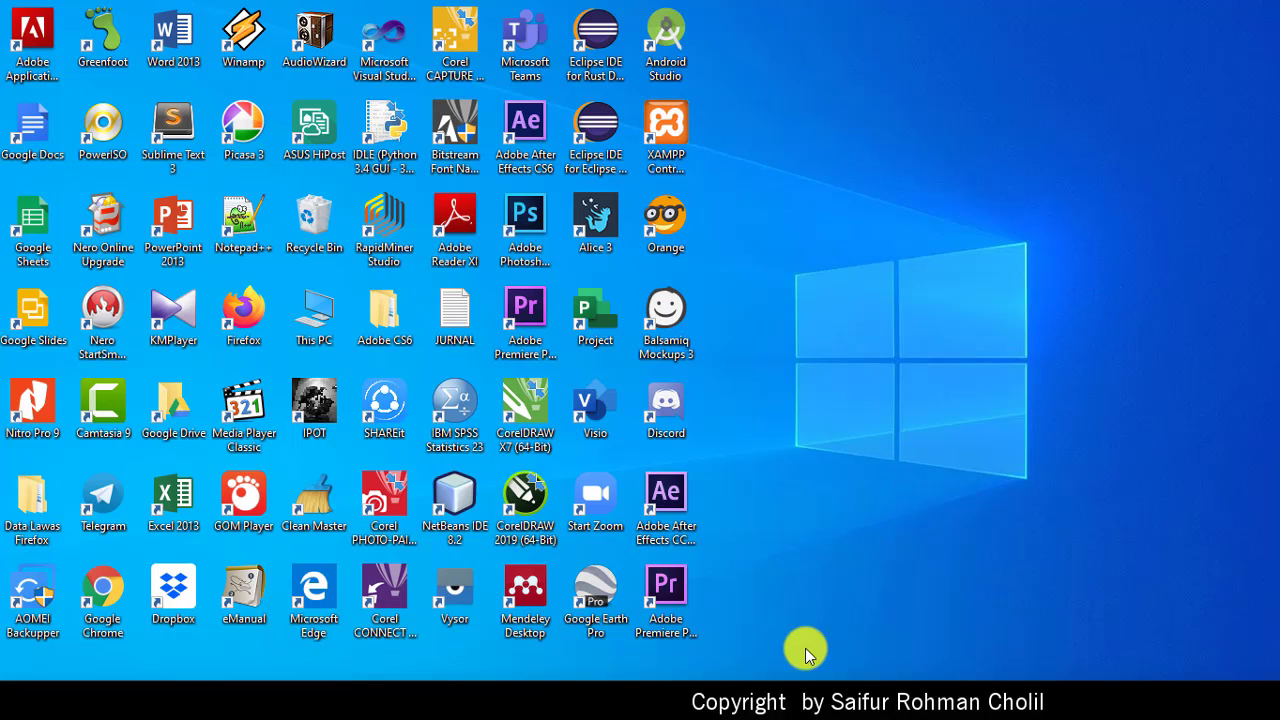
Step: Switch to Balsamiq Mockups and bring the IMK-5 project window to the front
mouse_move(757, 700)
click(695, 647)
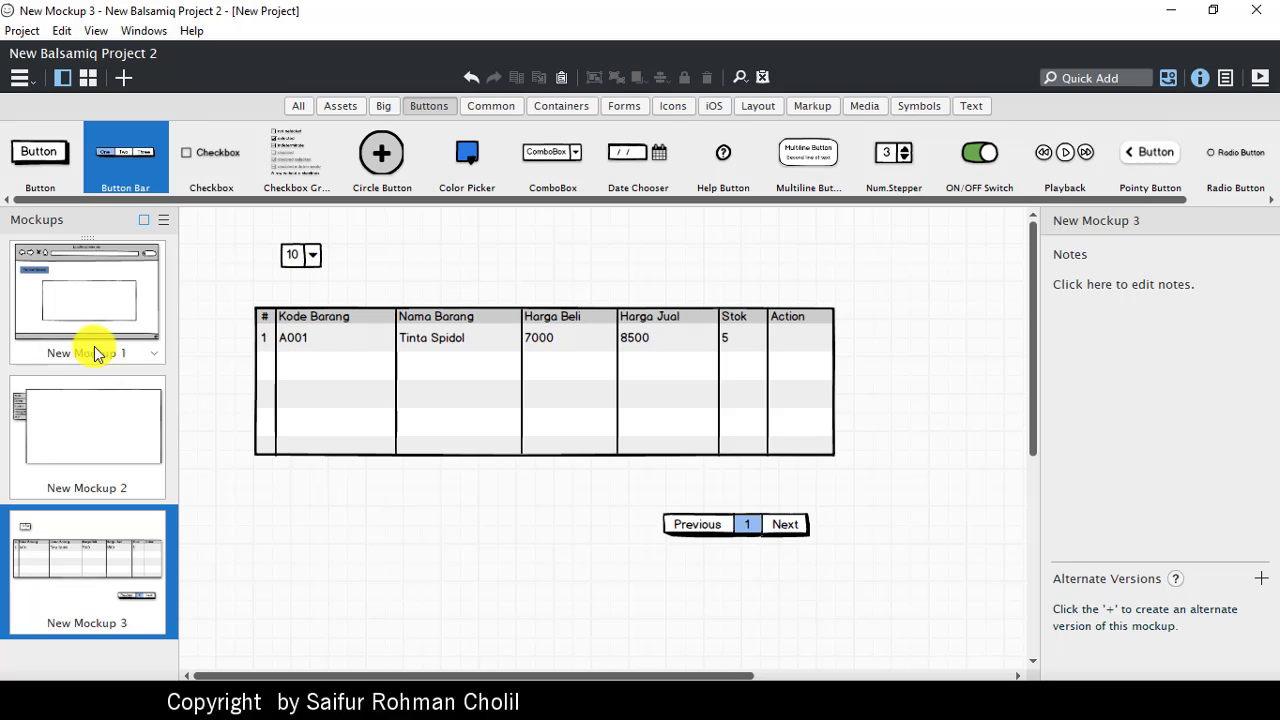
mouse_move(757, 700)
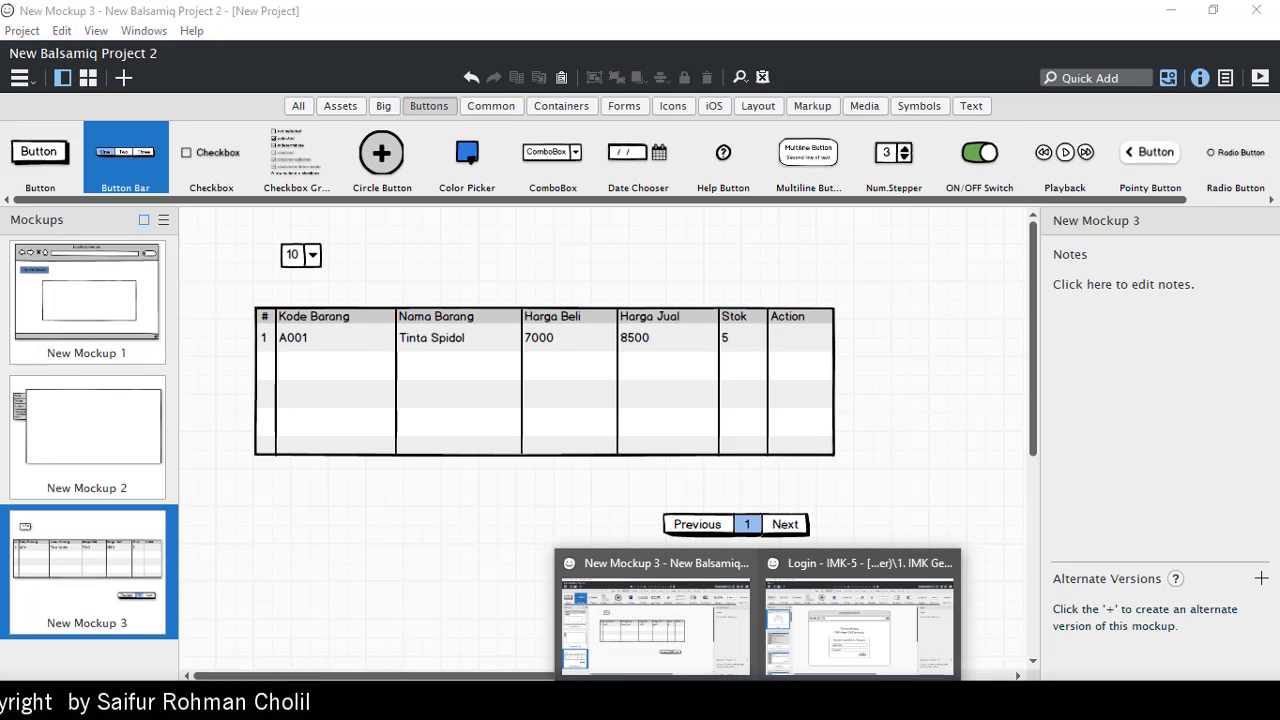
click(837, 645)
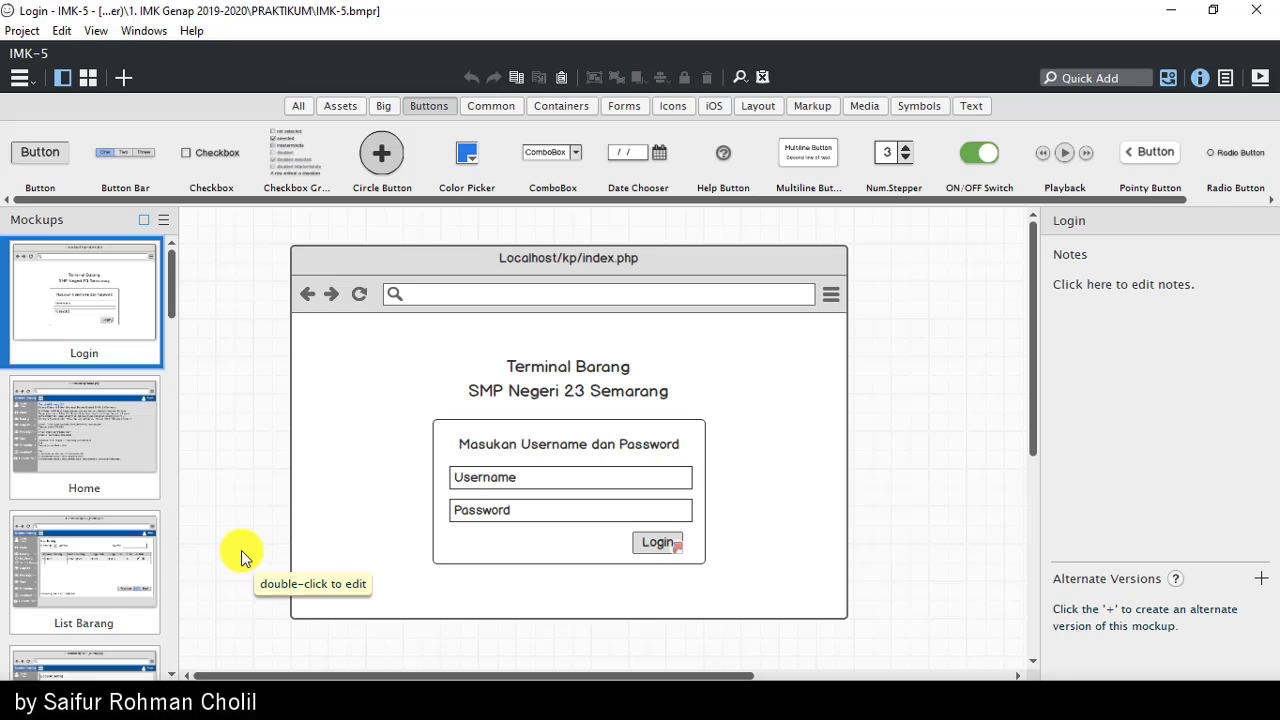
Step: Review the item mockups List Barang, Edit Barang and Tambah Barang, comparing the table page with its edit and add forms
key(Down)
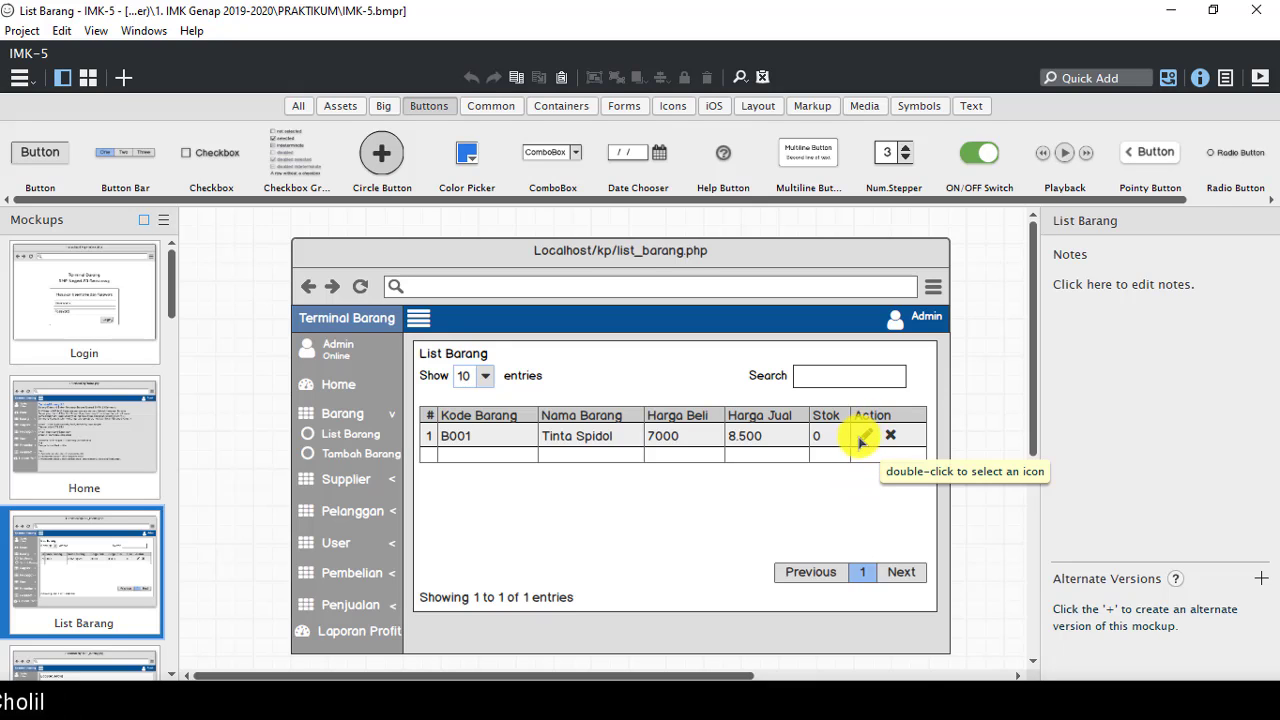
click(836, 508)
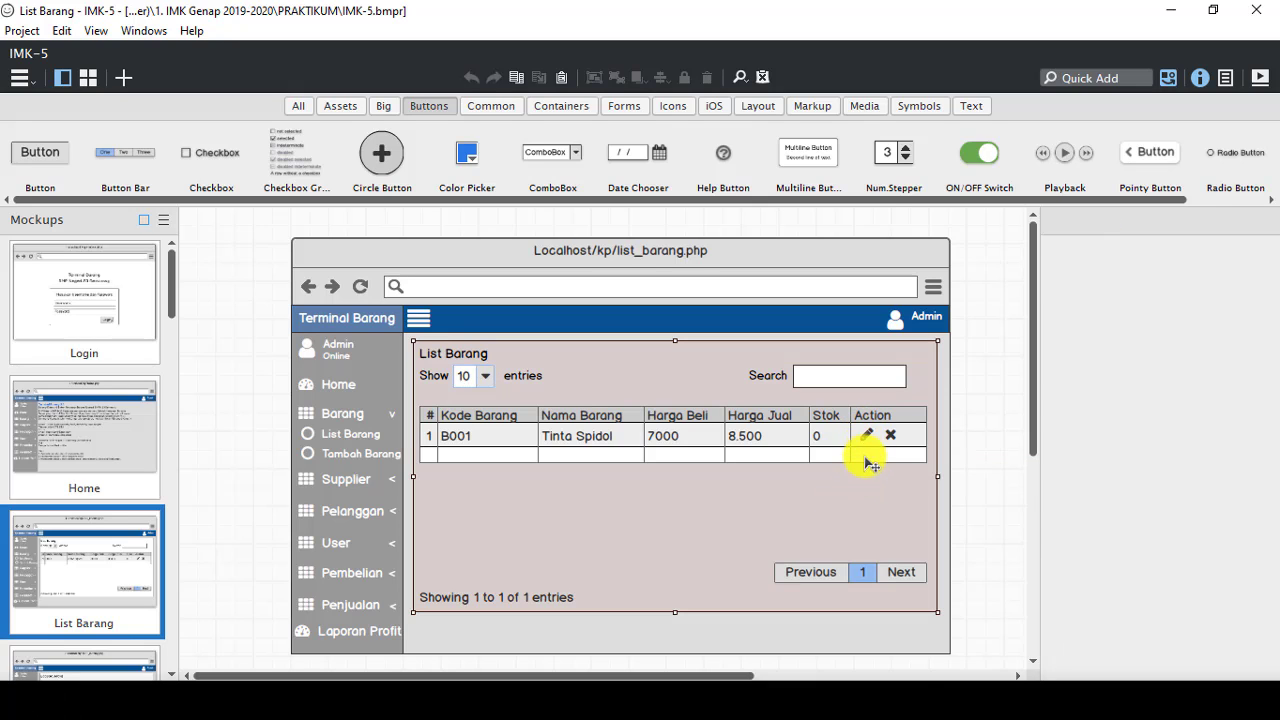
click(975, 450)
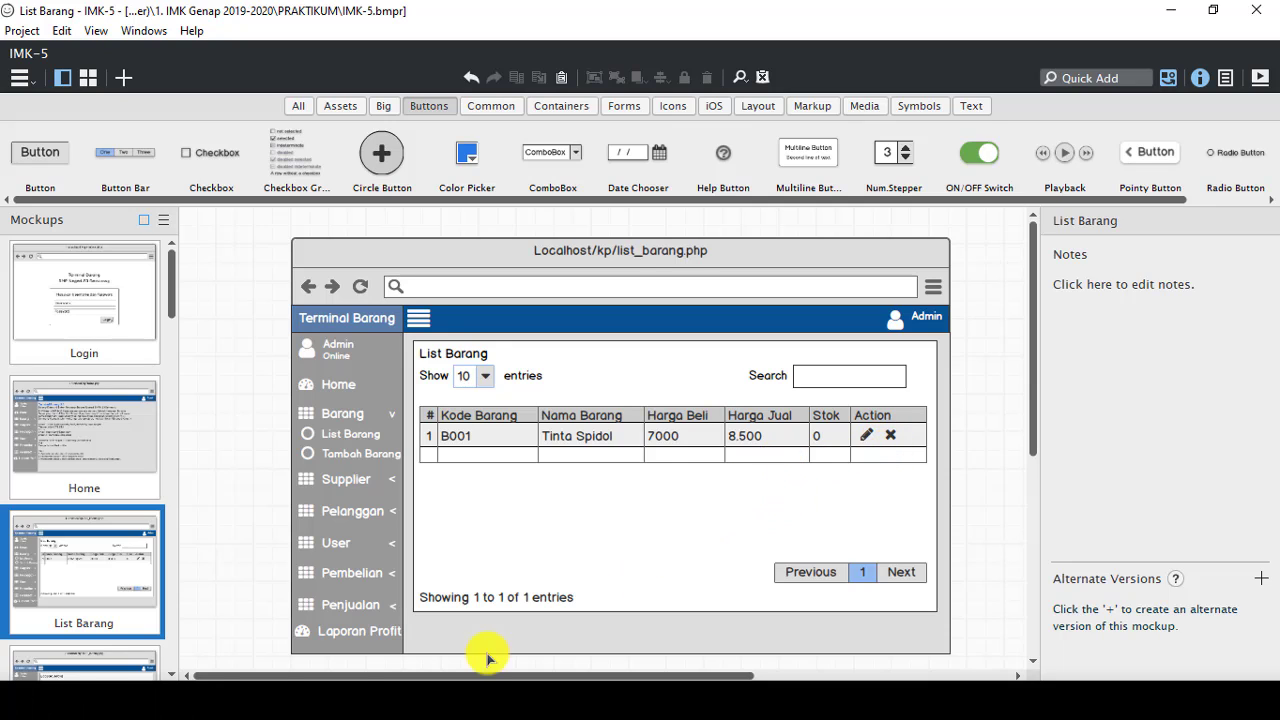
scroll(120, 590, down, 5)
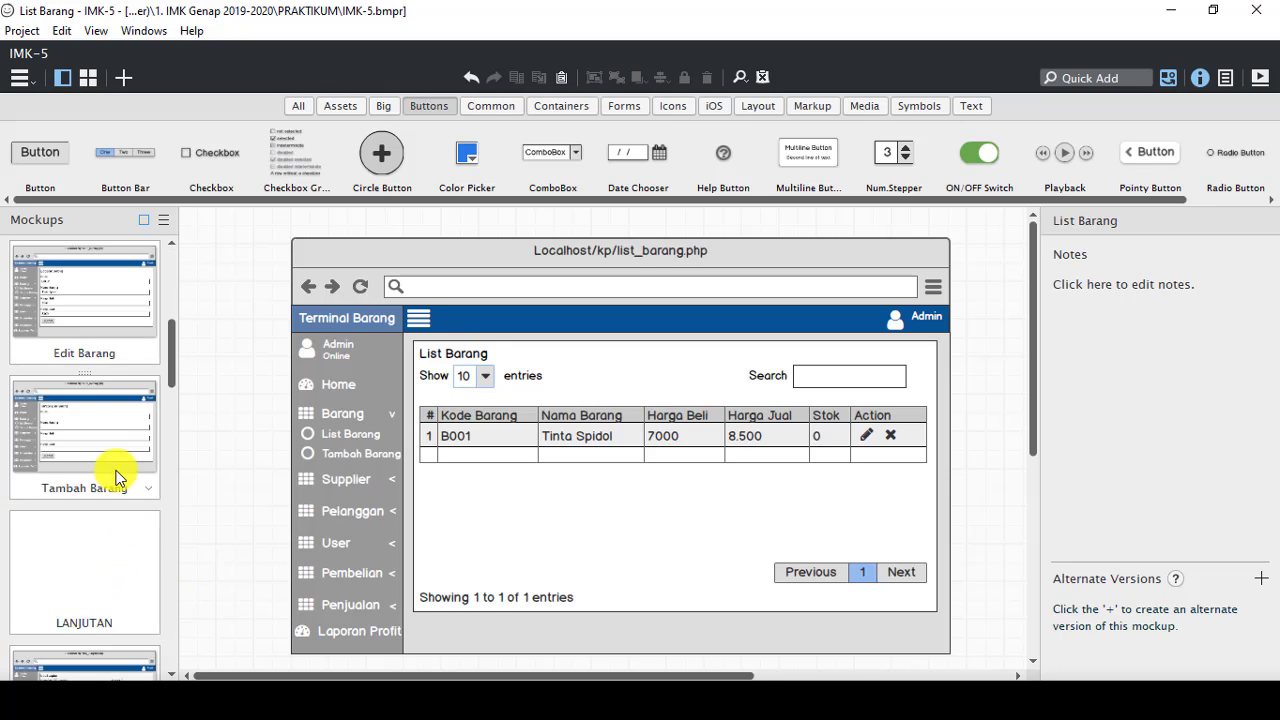
scroll(107, 426, up, 5)
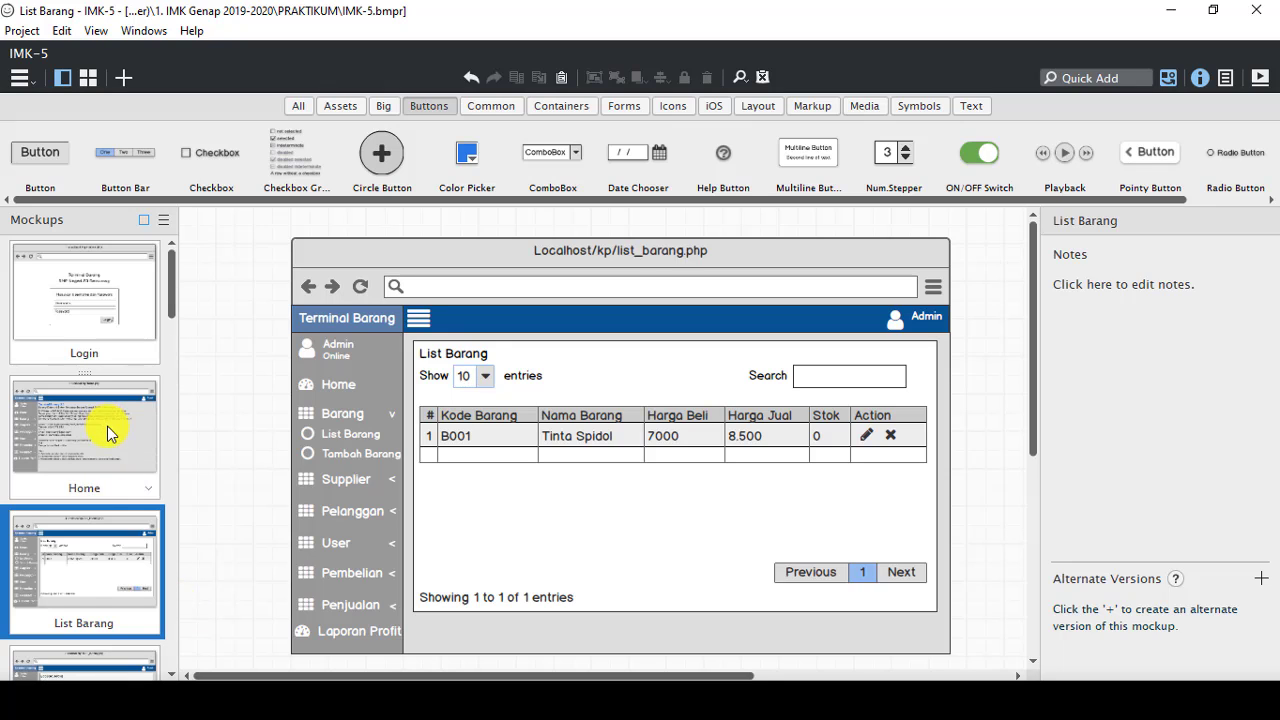
scroll(82, 584, down, 2)
click(82, 584)
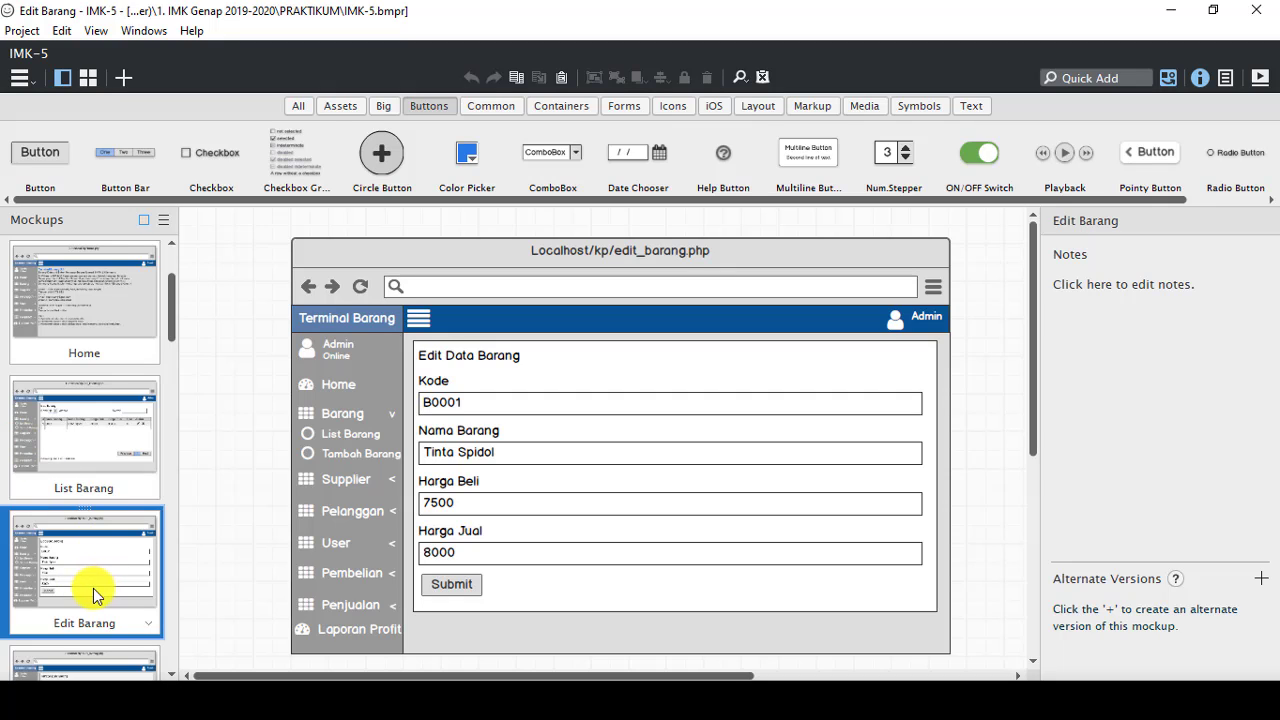
key(Down)
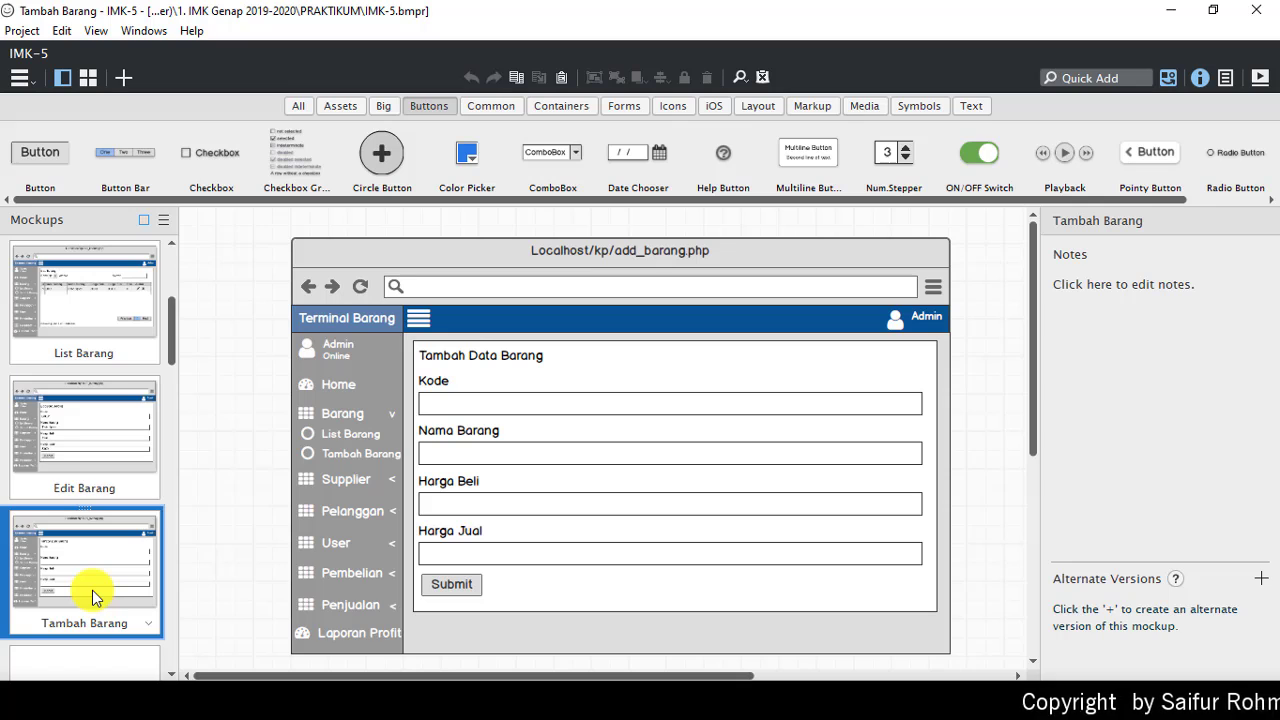
key(Up)
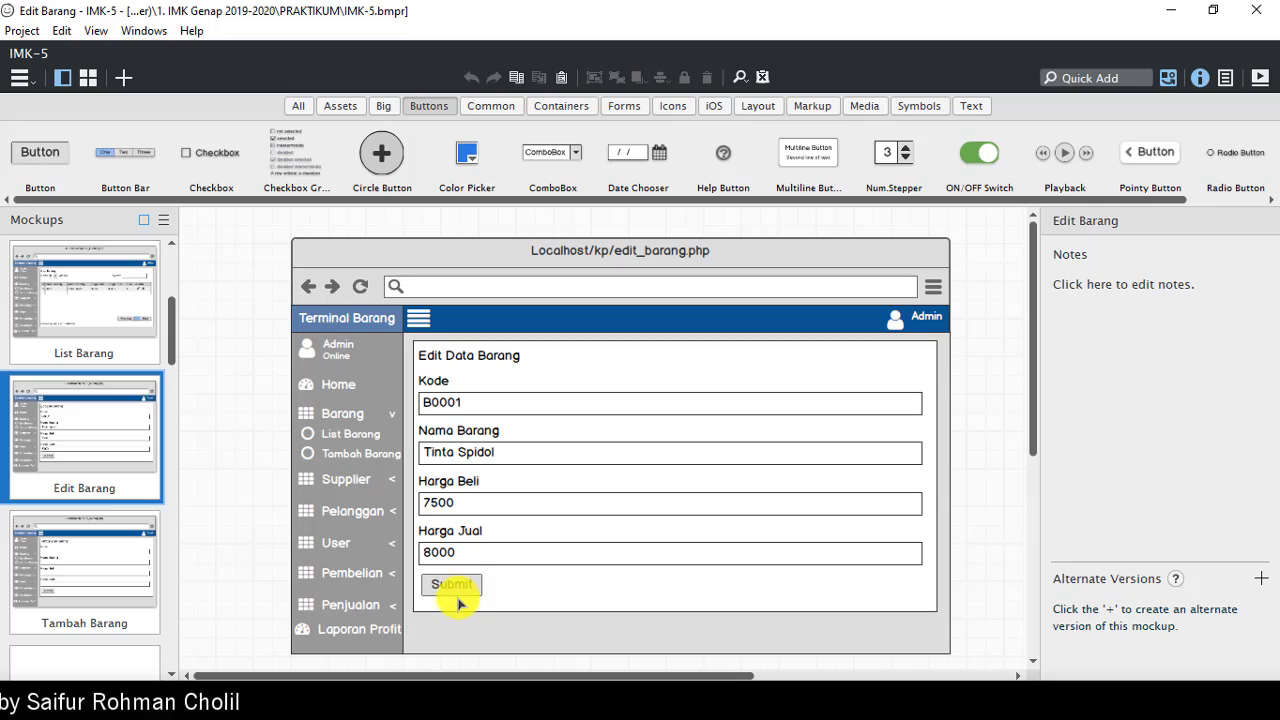
click(118, 572)
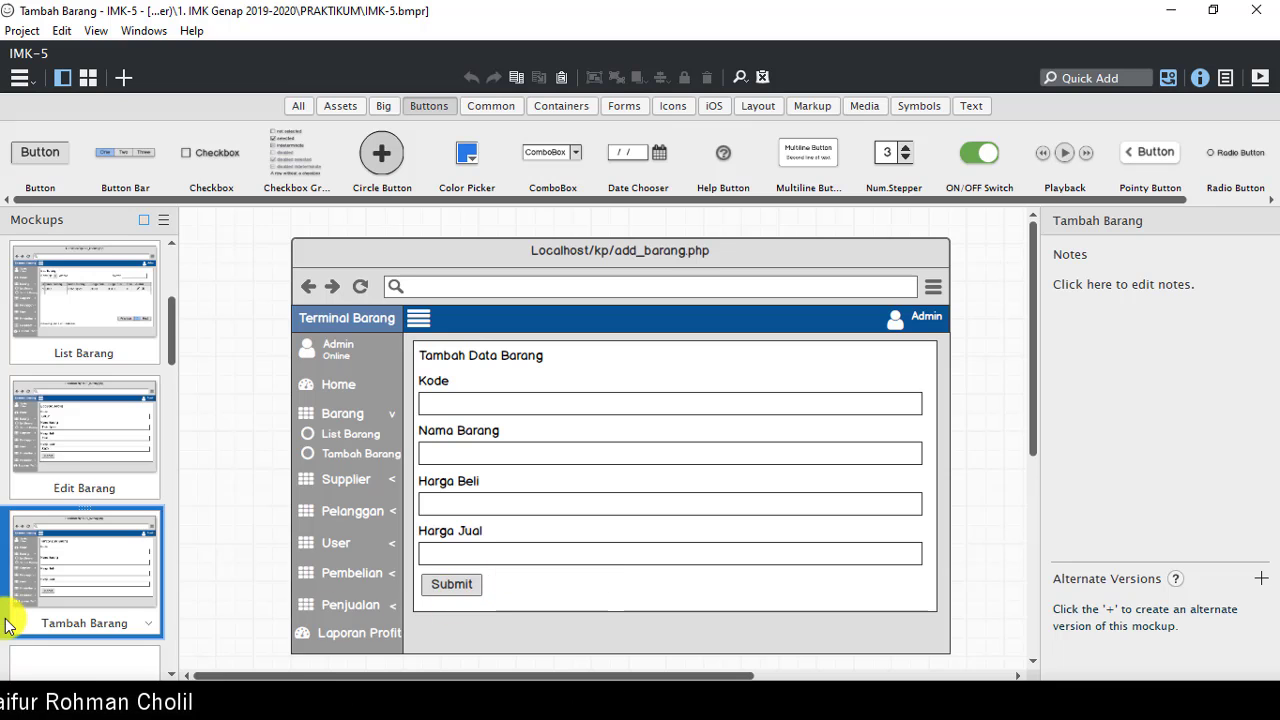
Step: Open the List Supplier mockup and inspect its sidebar, its blue header bar and the combo box for the number of entries
key(Down)
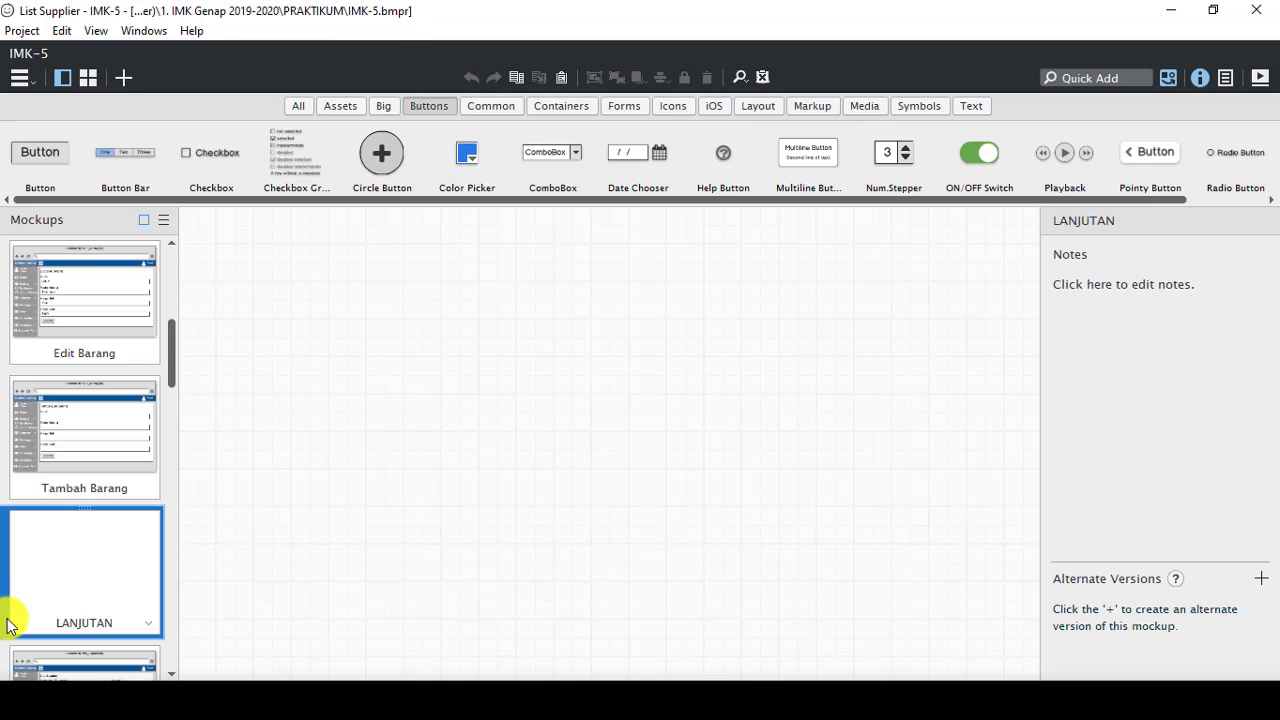
key(Down)
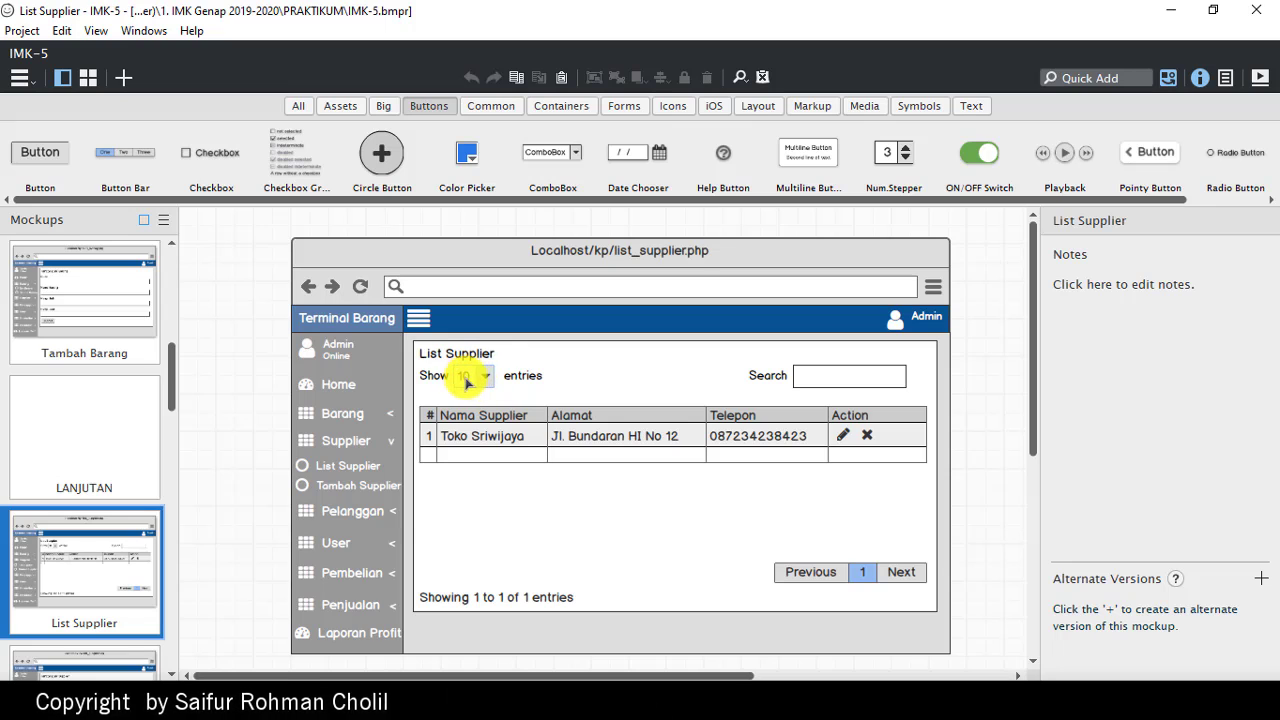
click(348, 318)
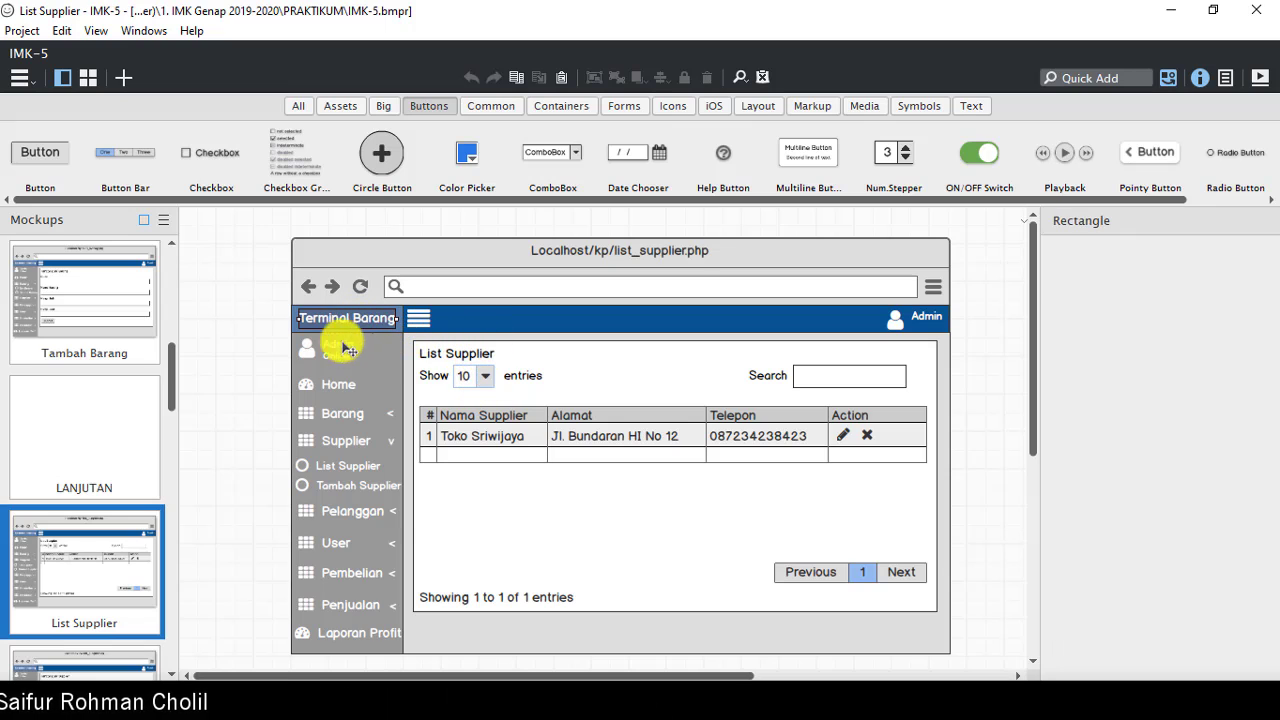
click(342, 350)
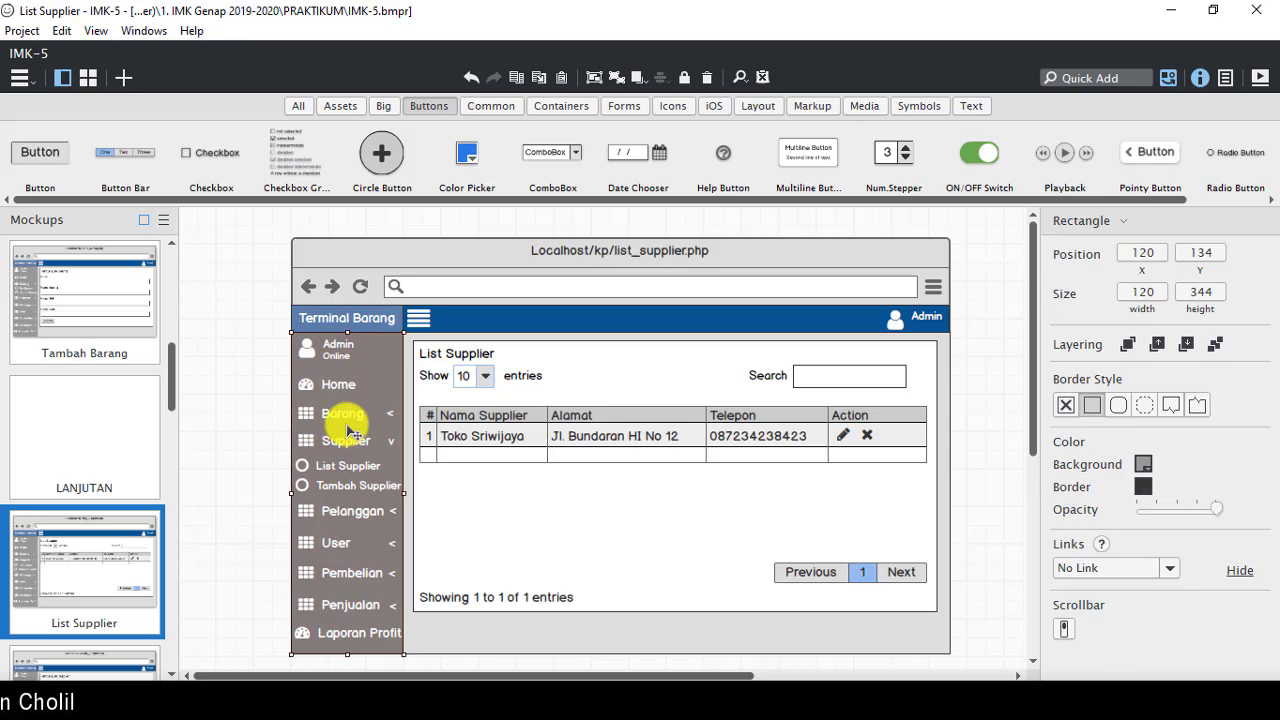
click(342, 418)
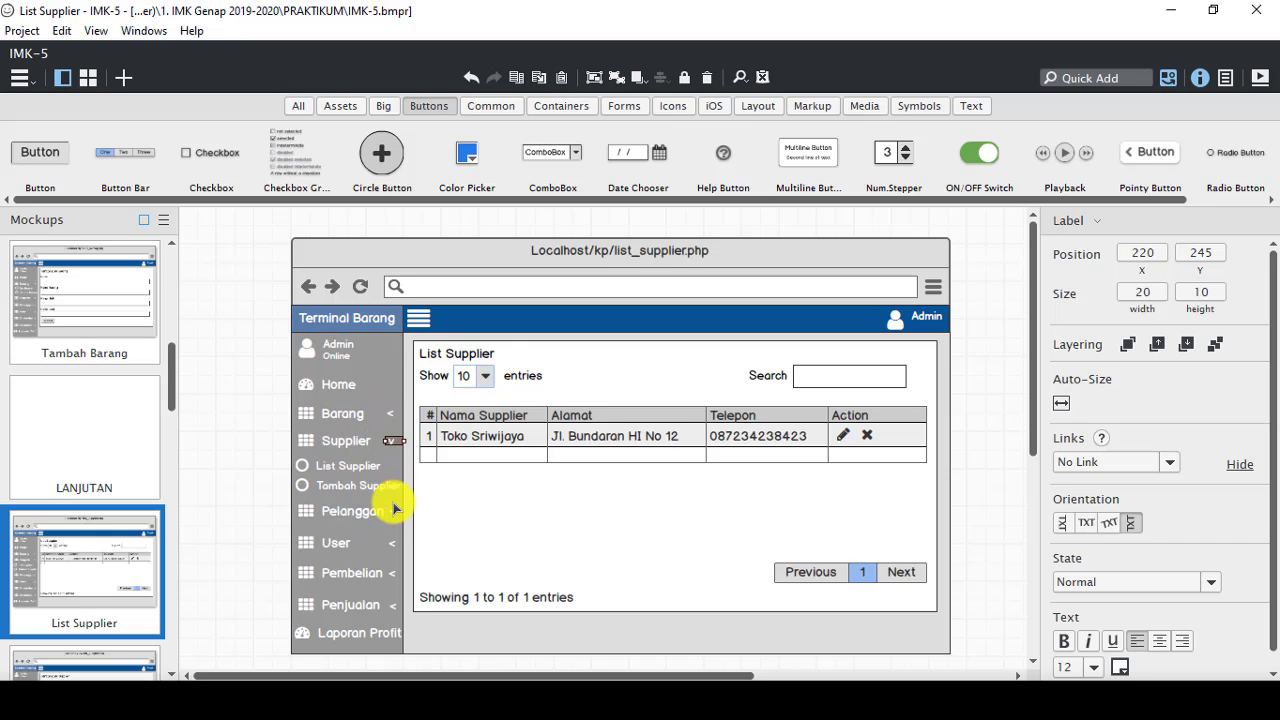
click(530, 322)
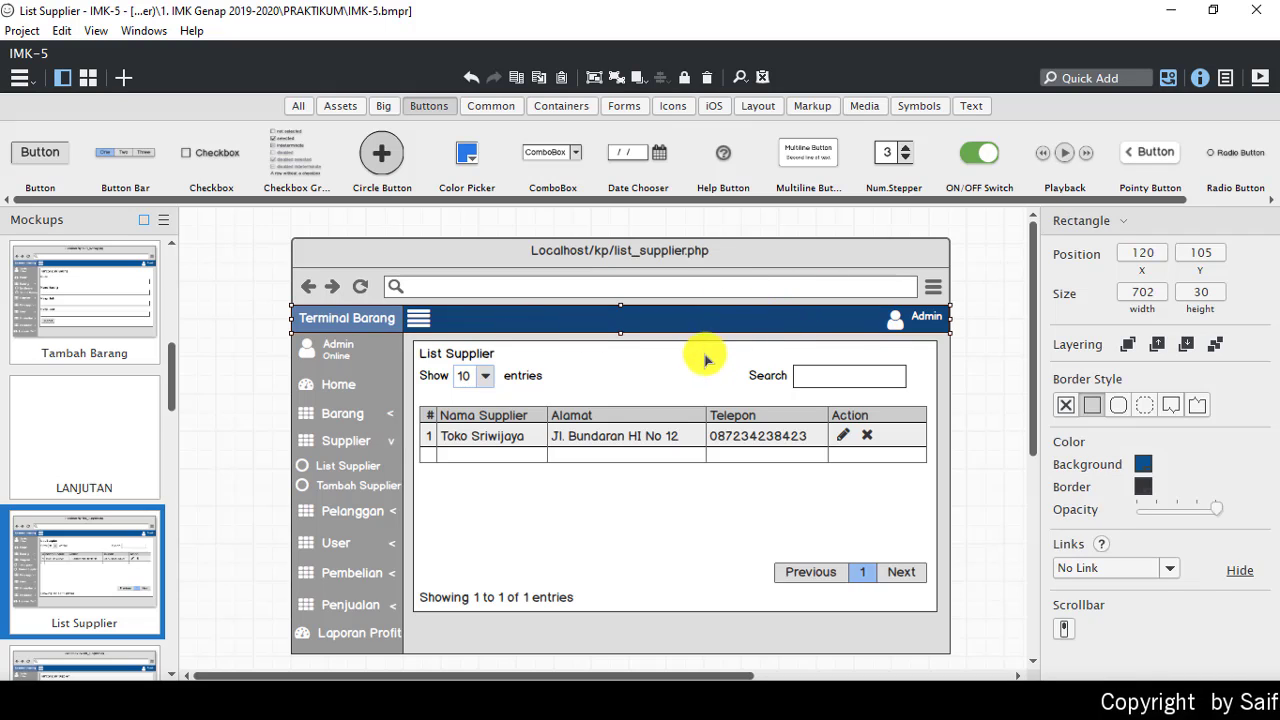
click(482, 378)
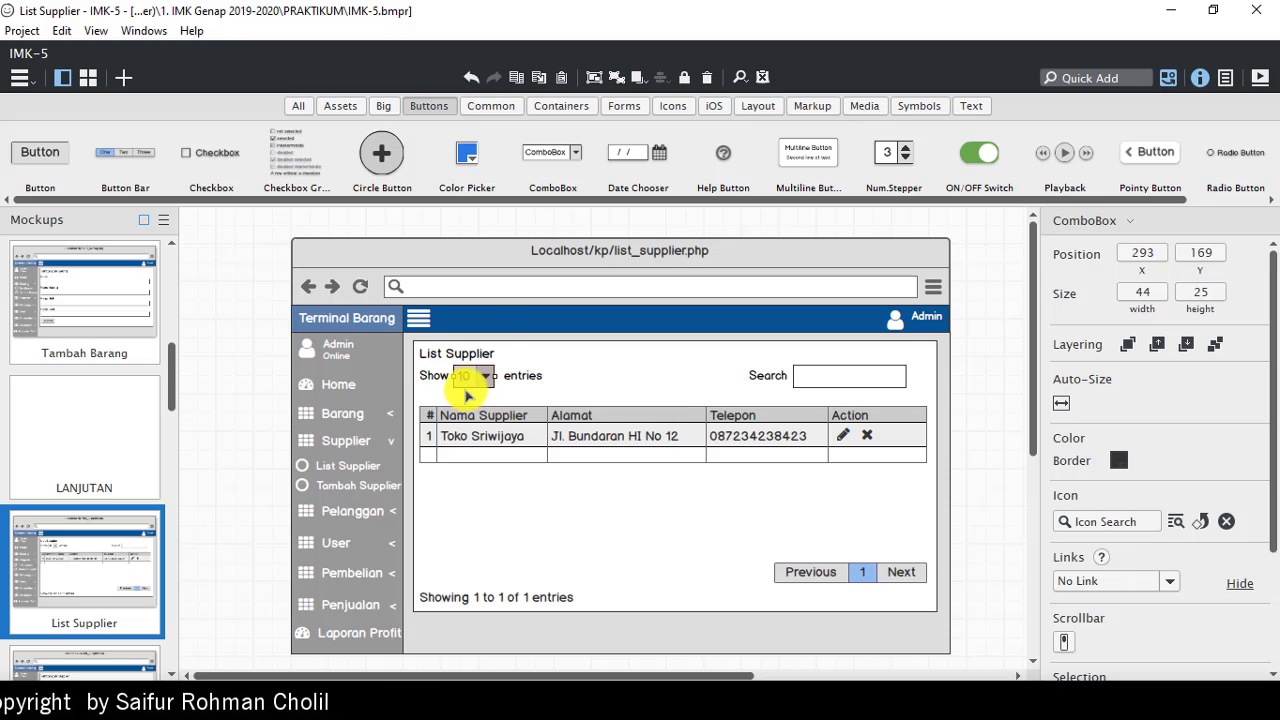
Step: Inspect the search field and supplier table, and look up the Text Input and Data Grid controls in the UI library
click(497, 108)
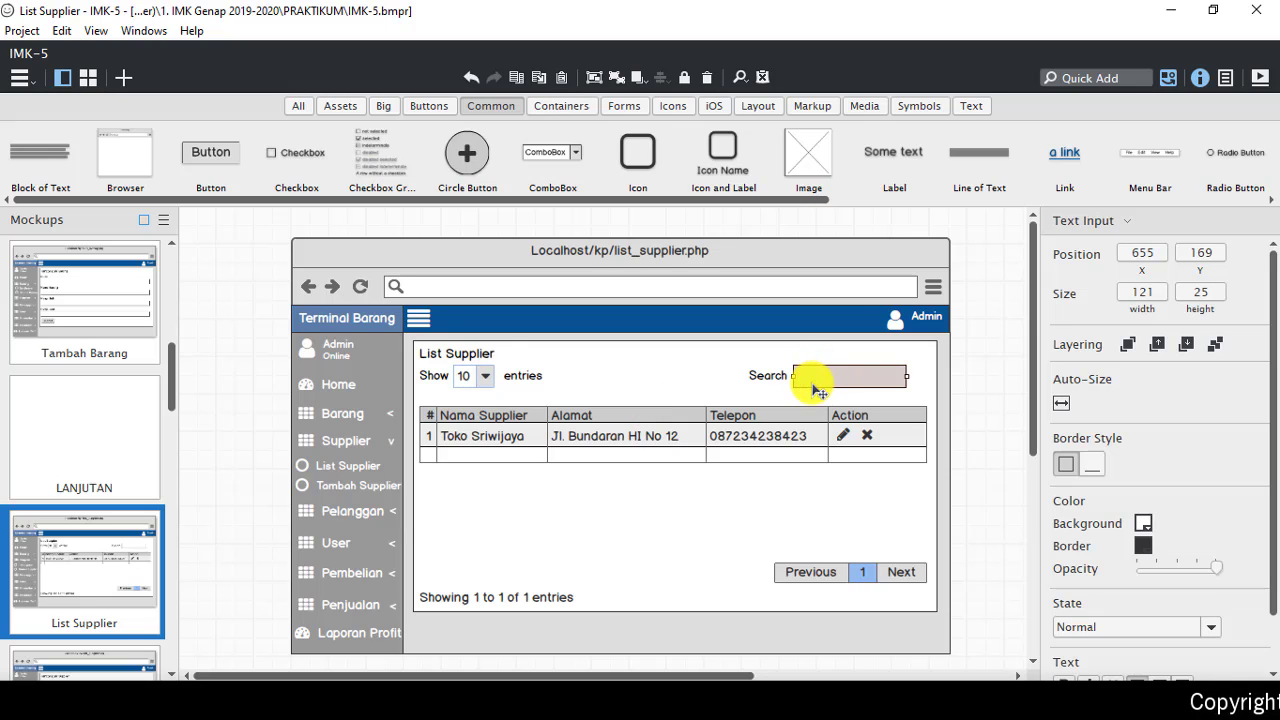
click(972, 107)
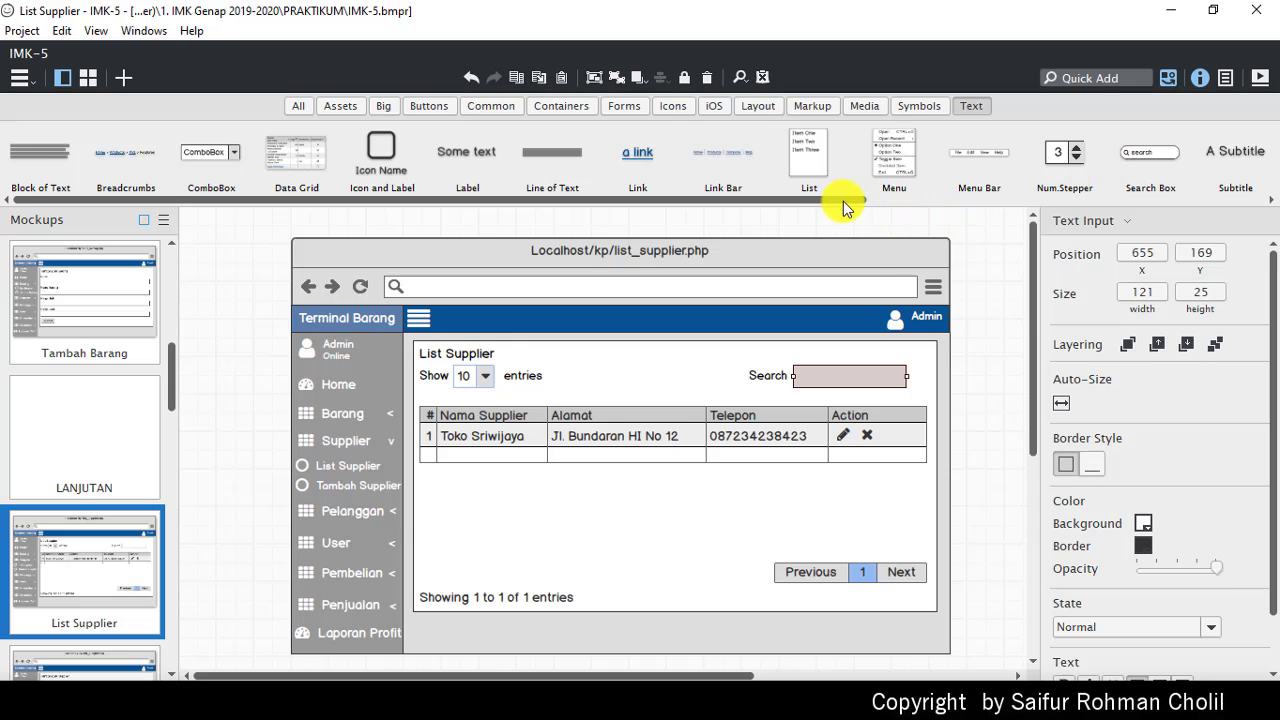
drag(843, 200, 1197, 218)
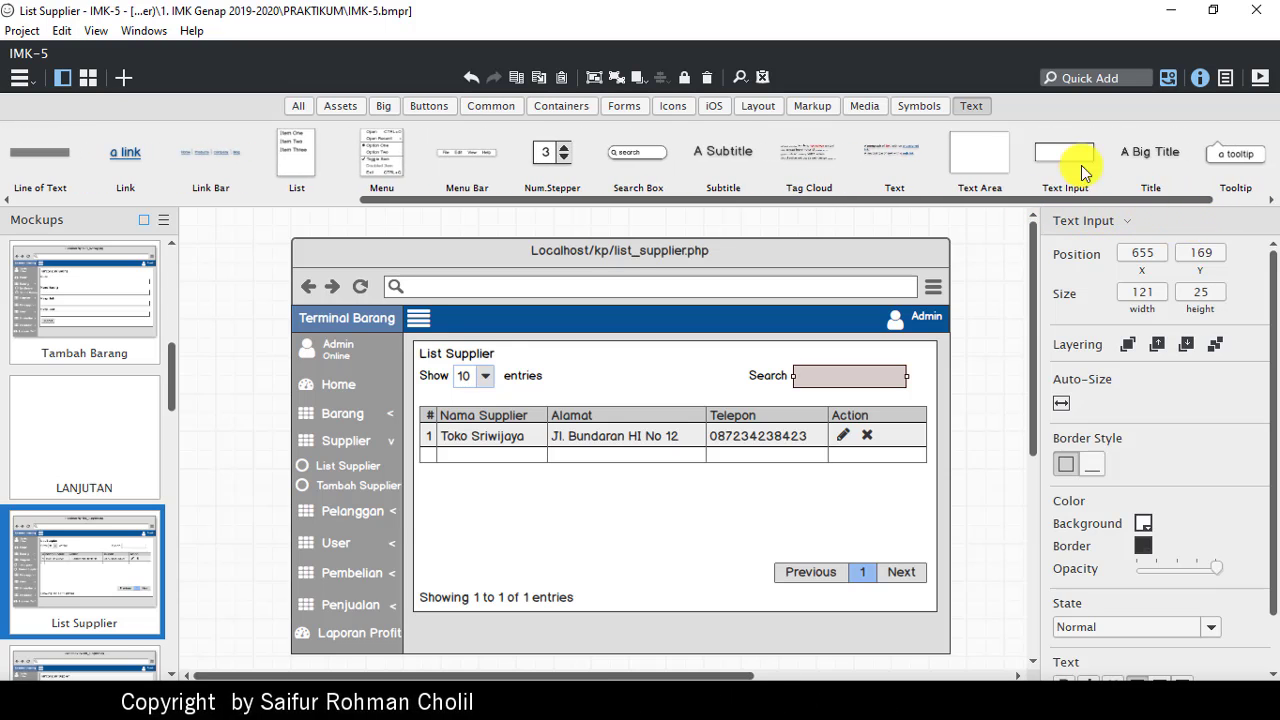
click(485, 435)
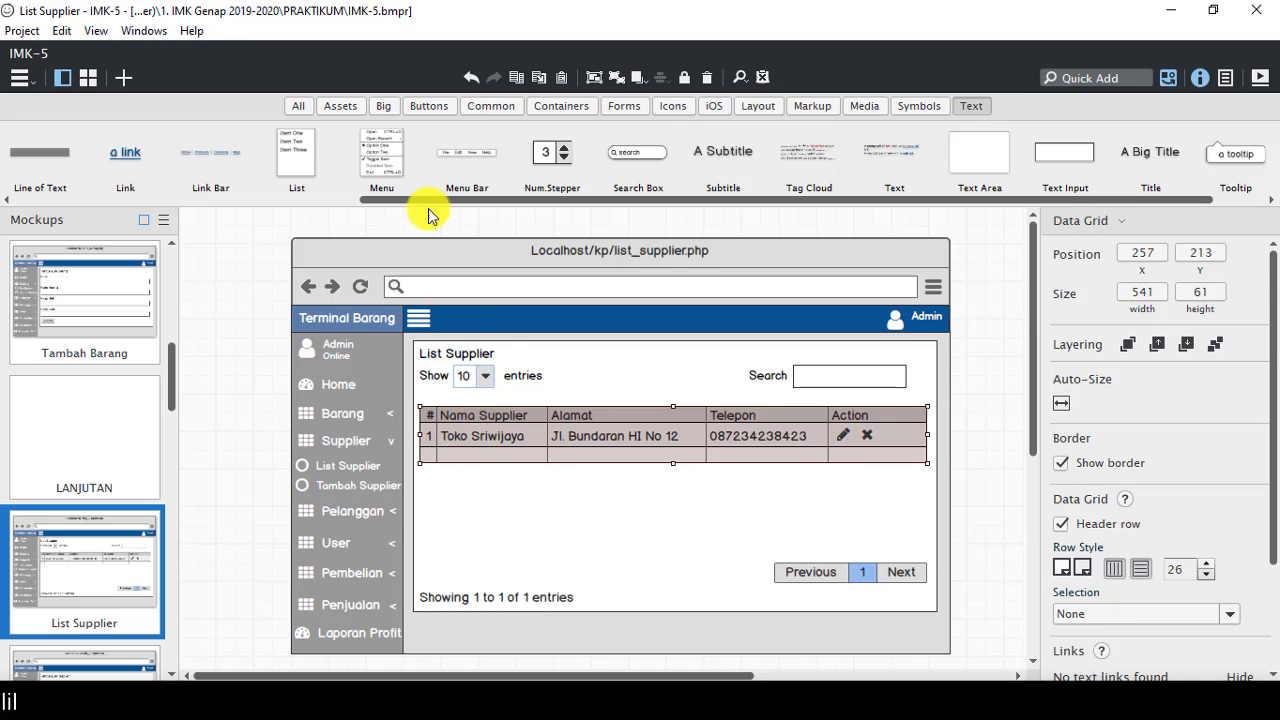
drag(429, 197, 132, 234)
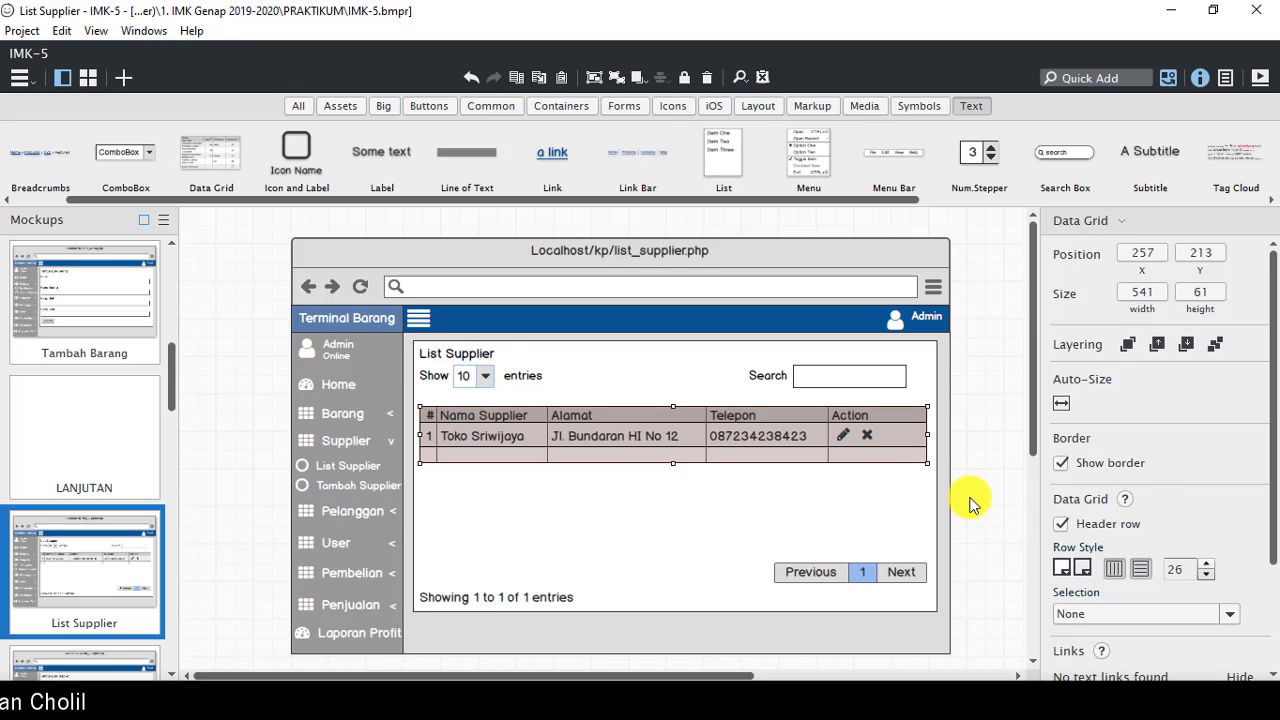
Step: Inspect the edit and delete icons in the Action column, the available library icons and the Previous/Next button bar
click(843, 438)
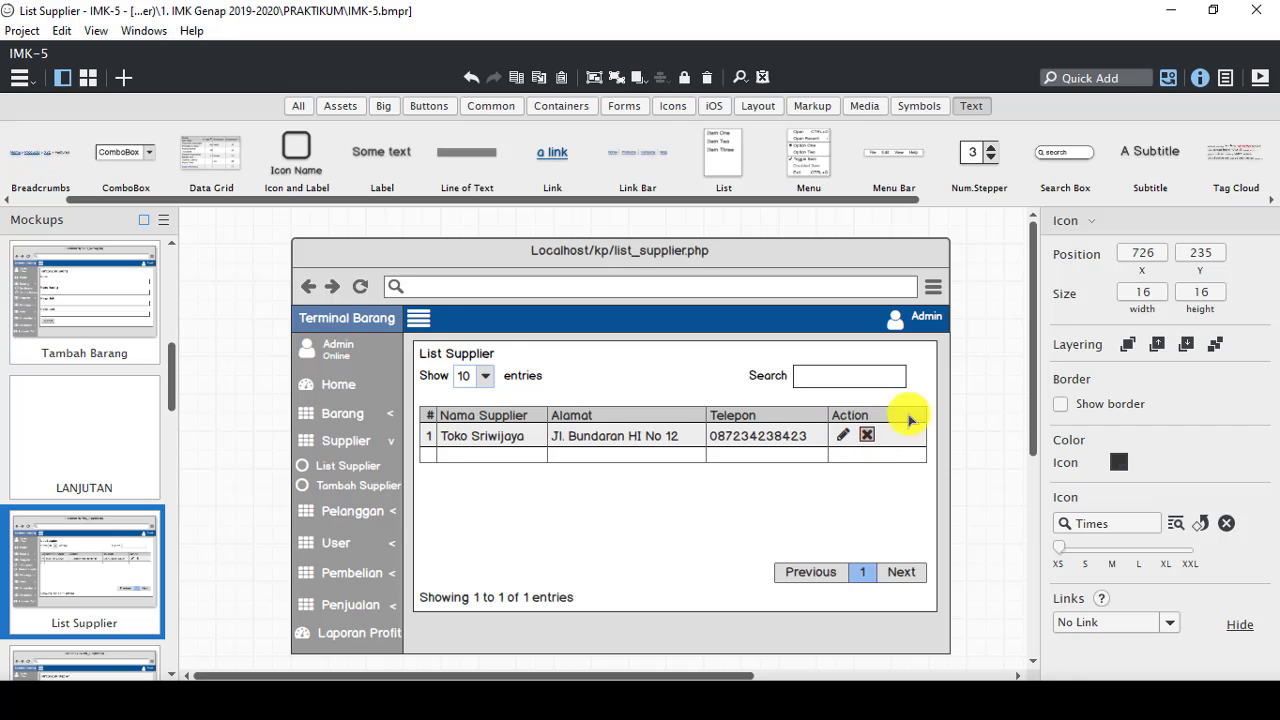
click(673, 108)
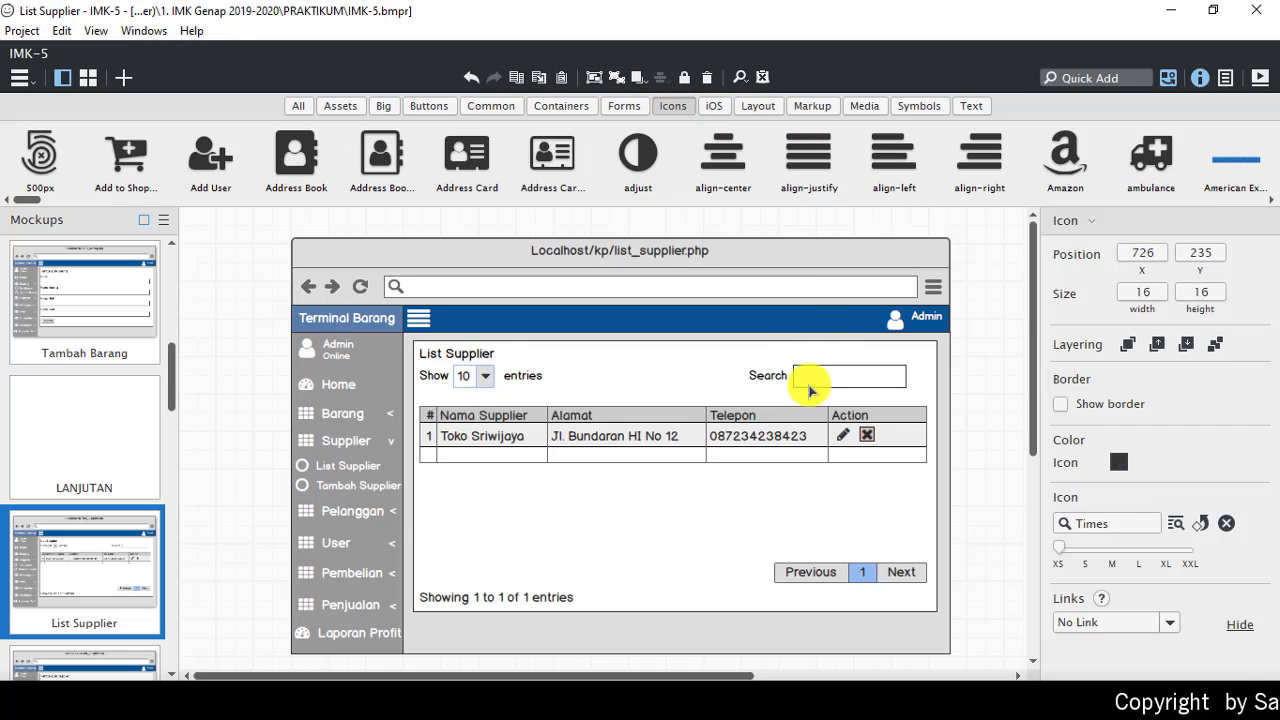
click(831, 572)
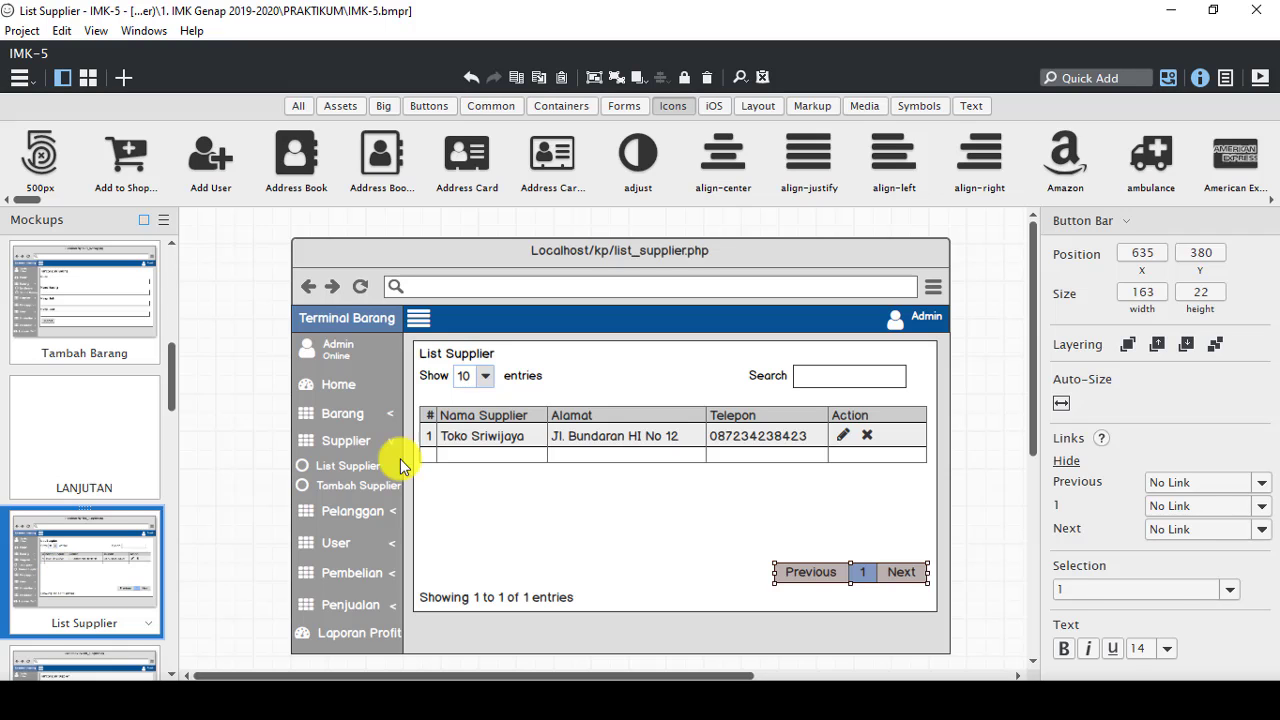
Step: Compare the Tambah Barang form with the List Supplier and Tambah Supplier mockups
click(94, 336)
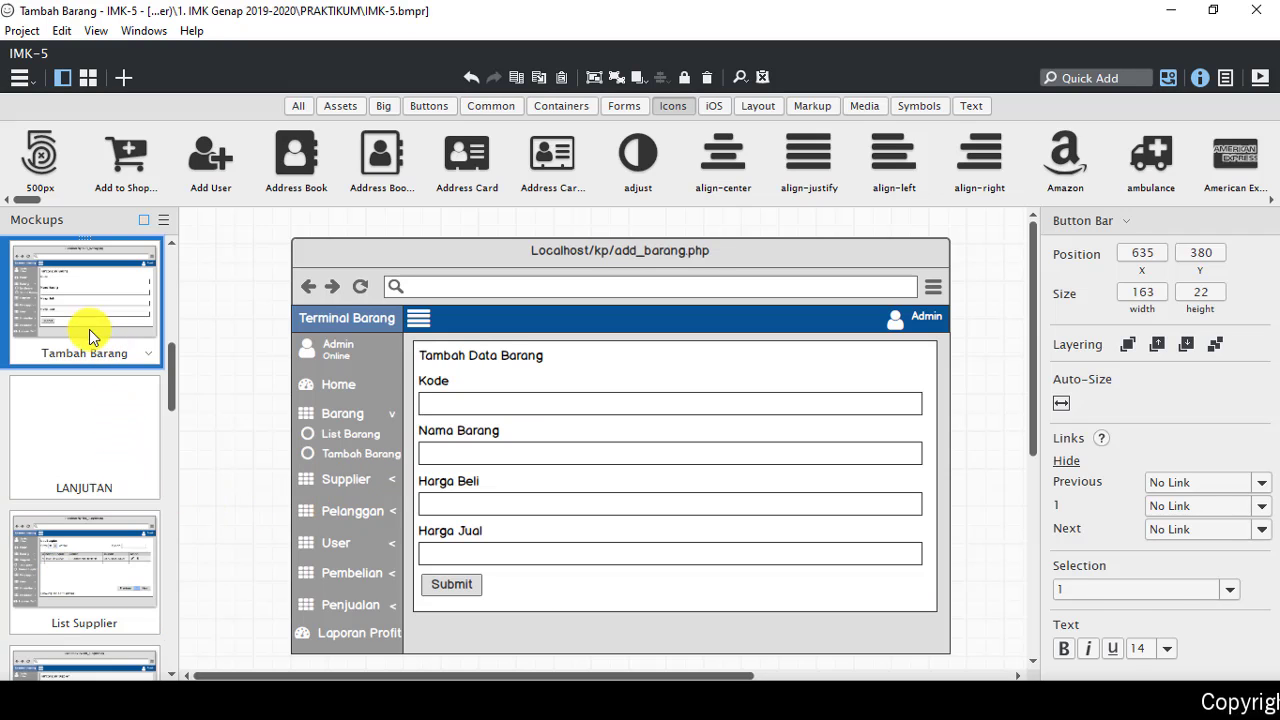
click(84, 570)
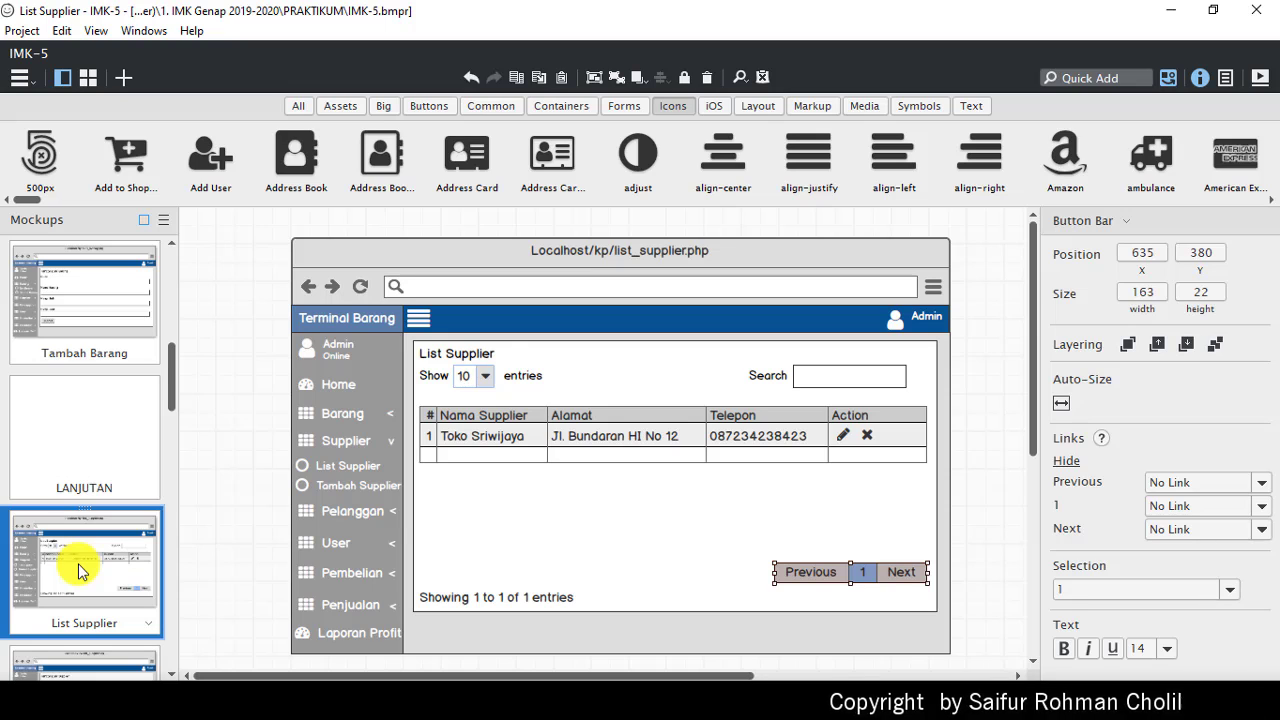
scroll(80, 570, down, 1)
click(80, 570)
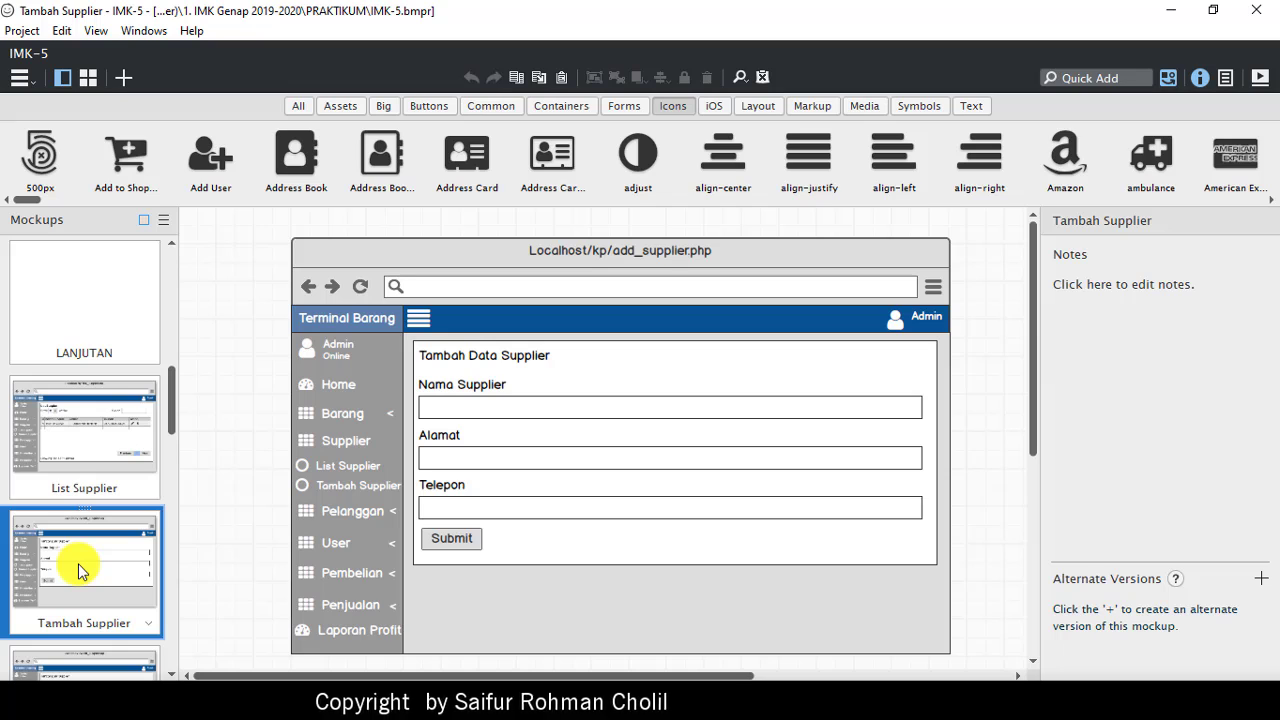
click(55, 439)
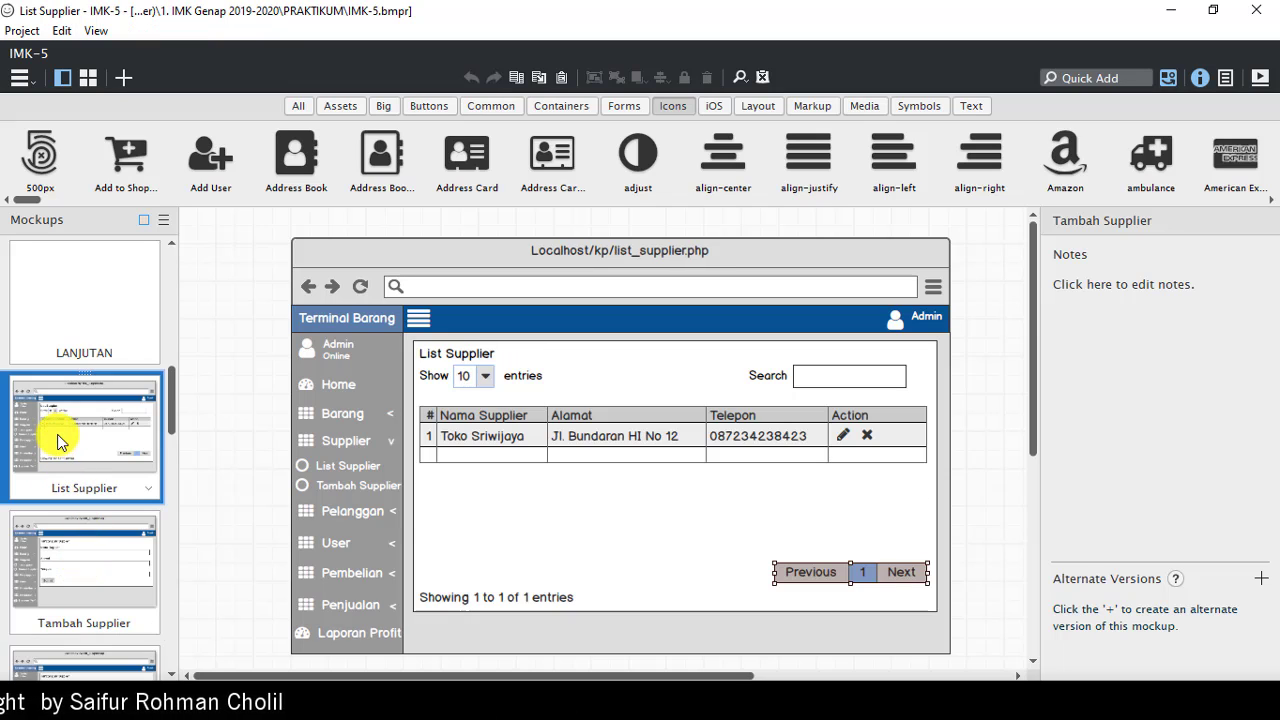
Step: Move the Edit Supplier mockup ahead of Tambah Supplier in the mockup list, directly after List Supplier
click(82, 560)
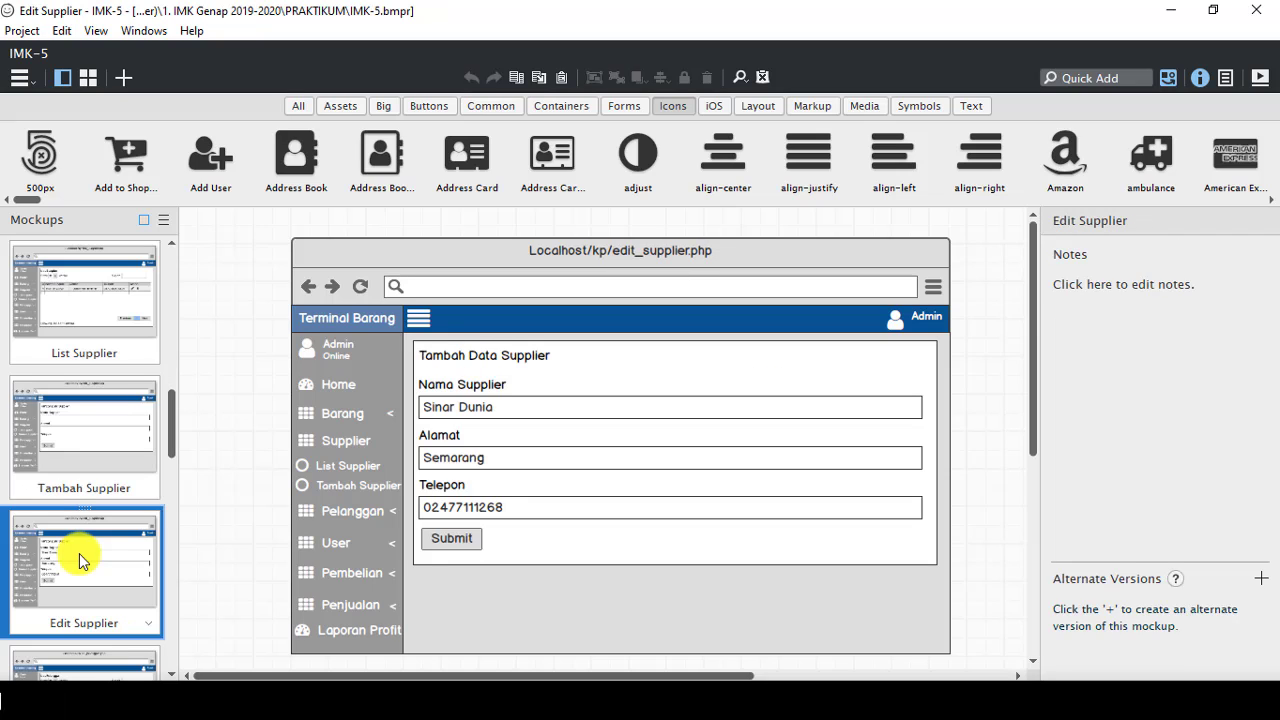
key(Up)
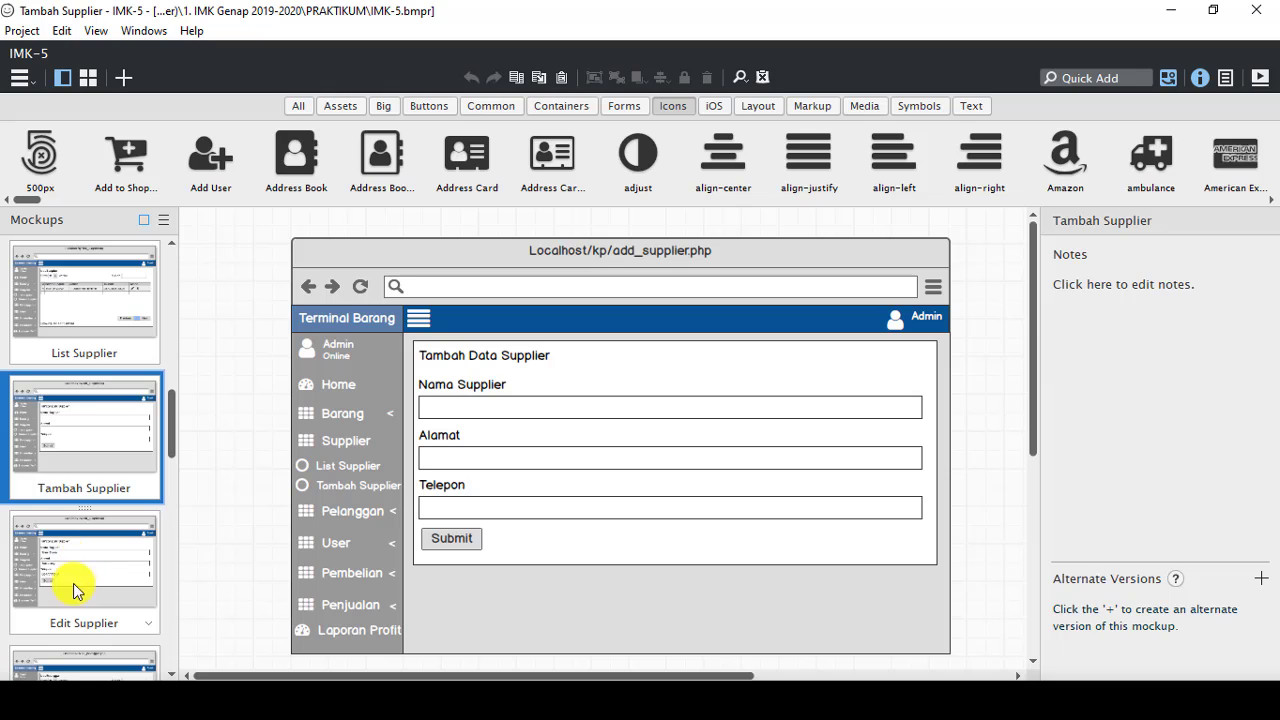
click(42, 558)
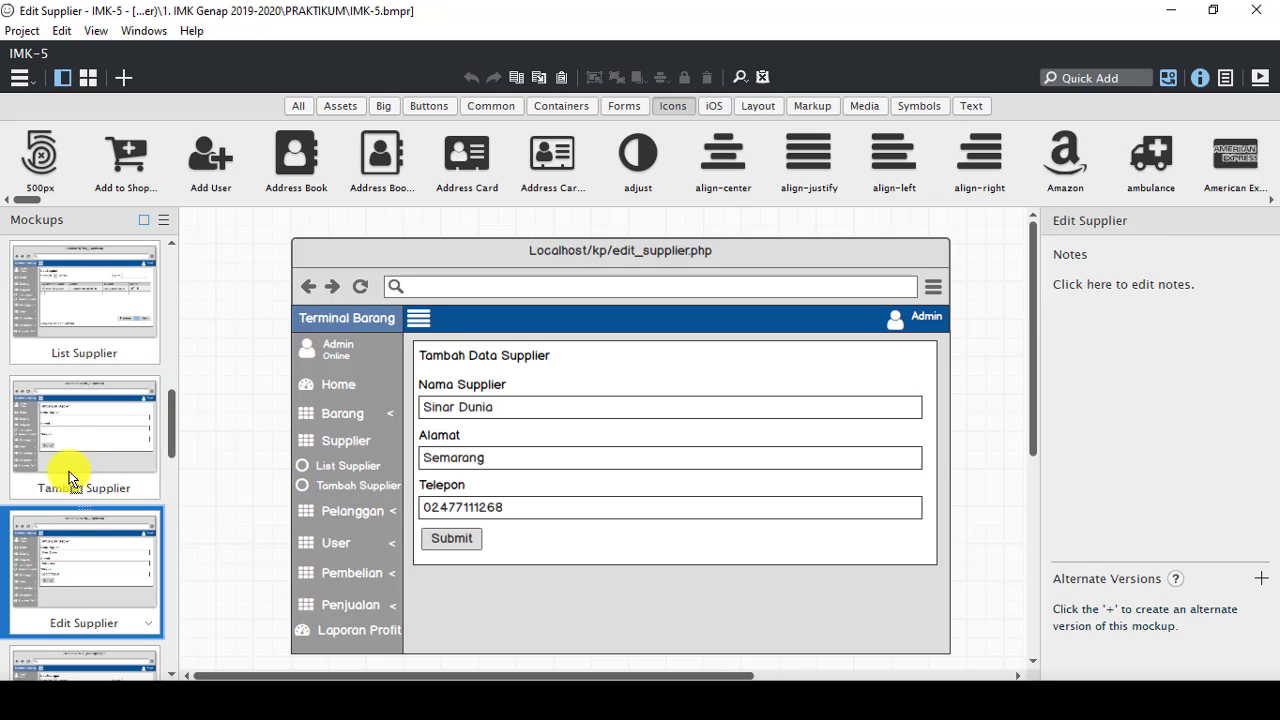
drag(69, 480, 57, 393)
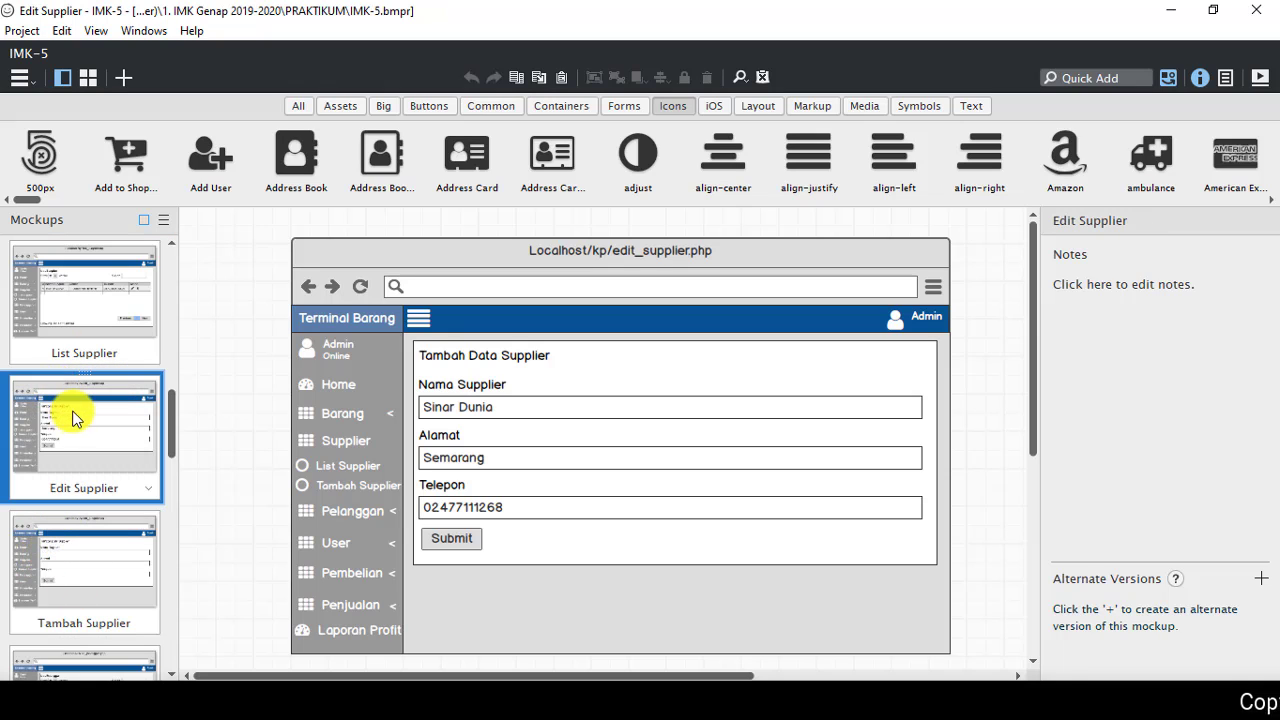
Step: Compare the List Supplier, Edit Supplier and Tambah Supplier mockups
click(93, 314)
click(80, 430)
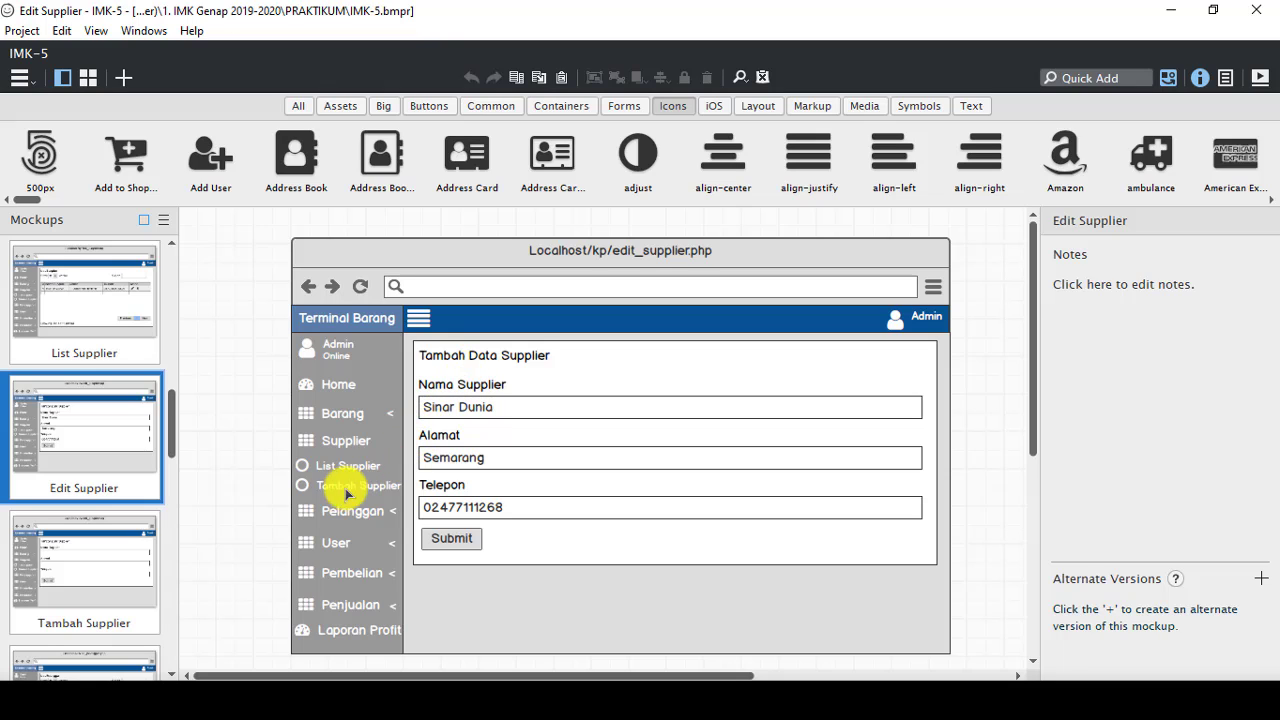
click(108, 582)
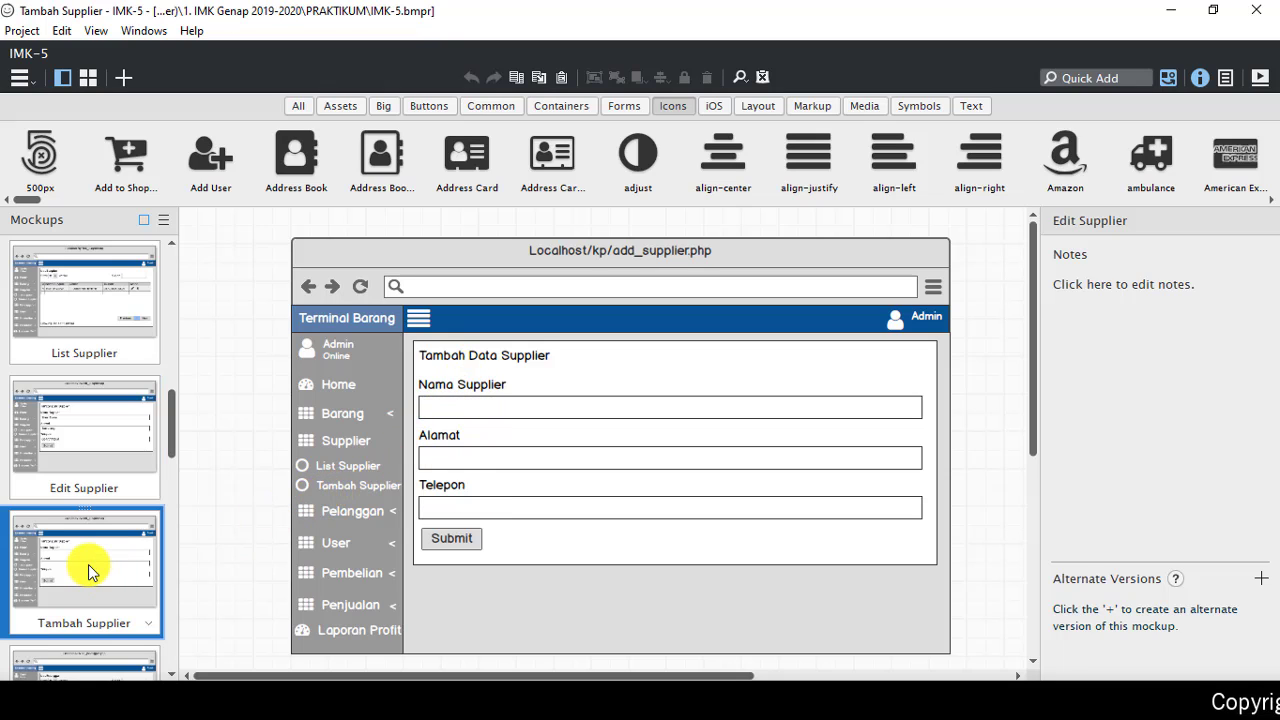
Step: Change the form heading in the Edit Supplier mockup to "Edit Data Supplier"
click(92, 474)
click(440, 357)
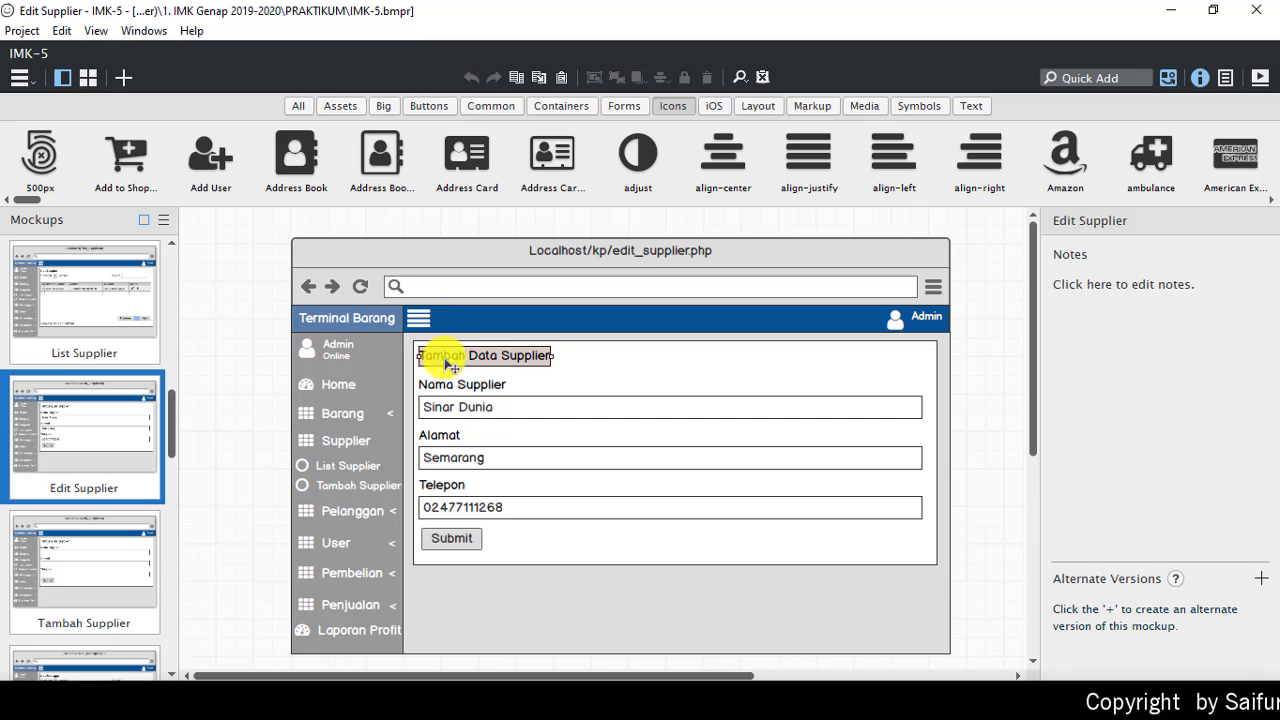
double_click(462, 358)
click(463, 359)
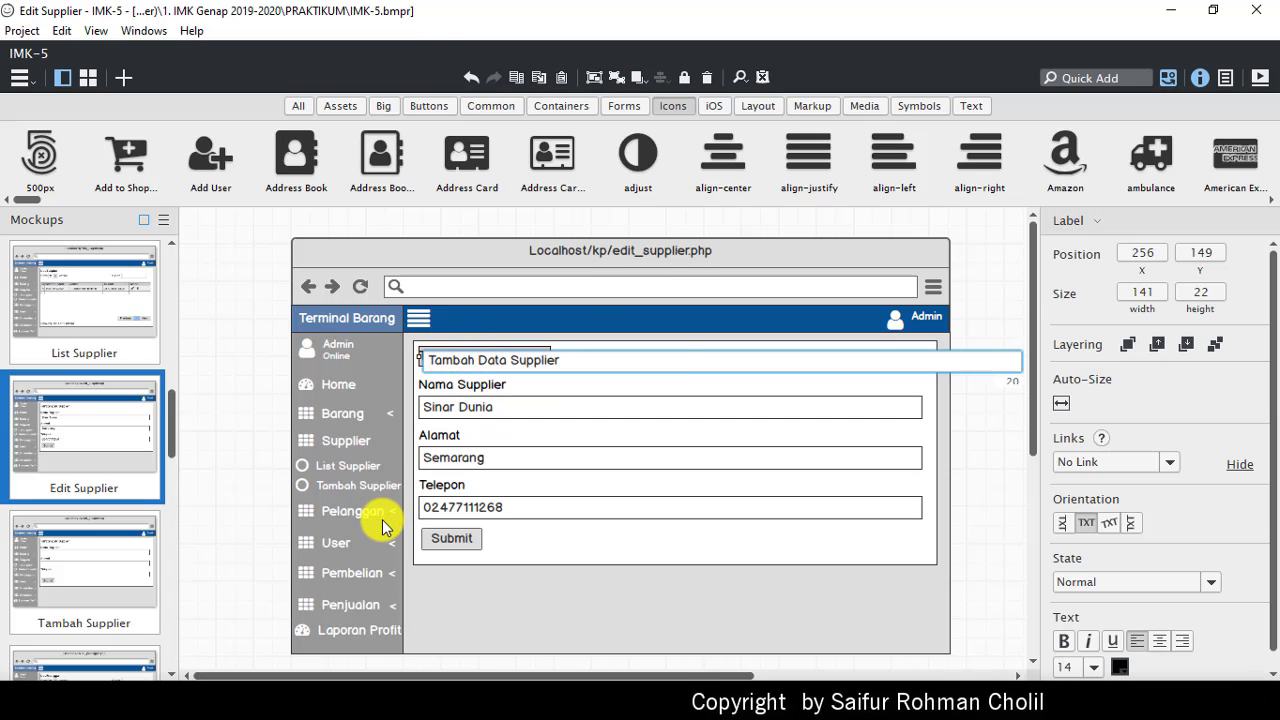
key(Home)
key(ctrl+shift+Right)
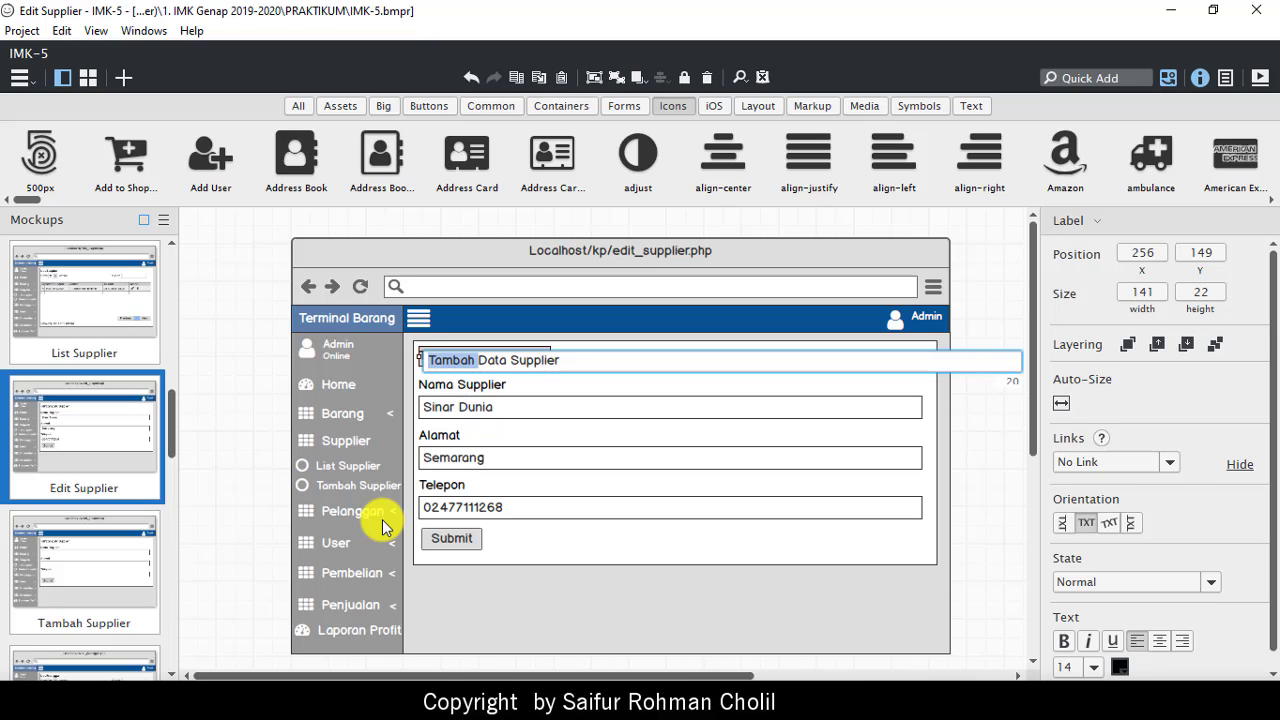
text(Edit)
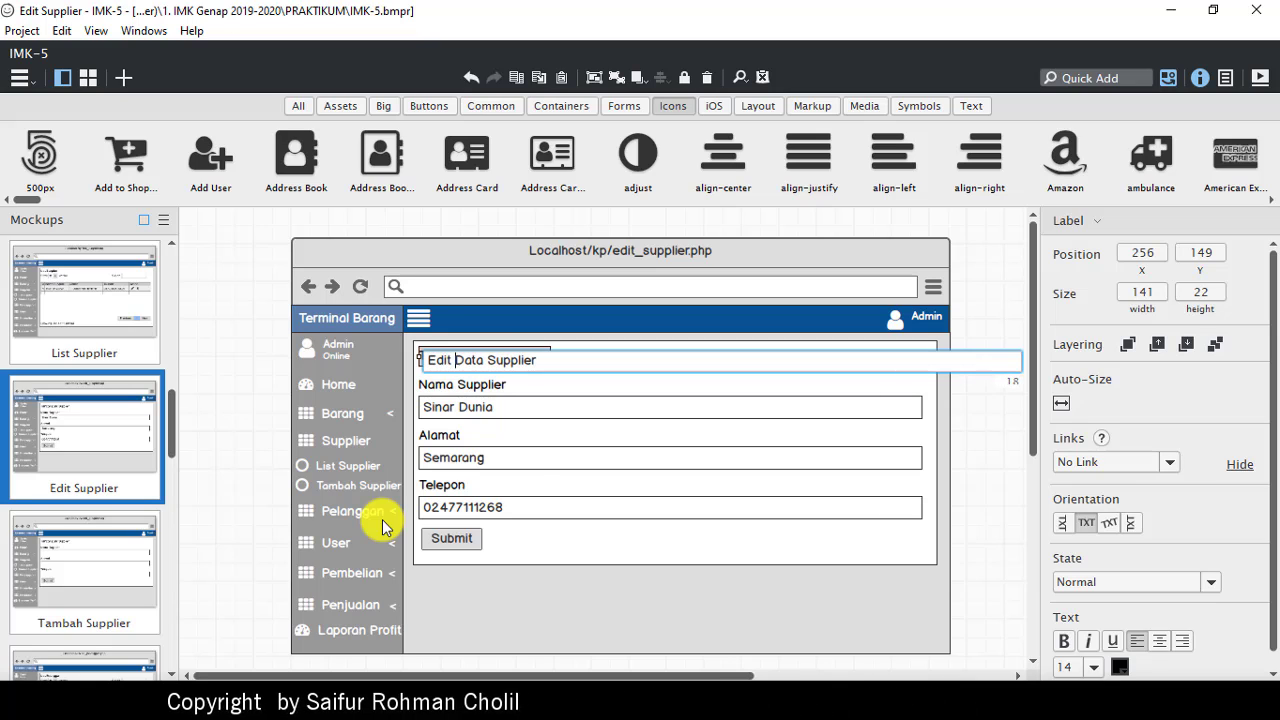
key(Return)
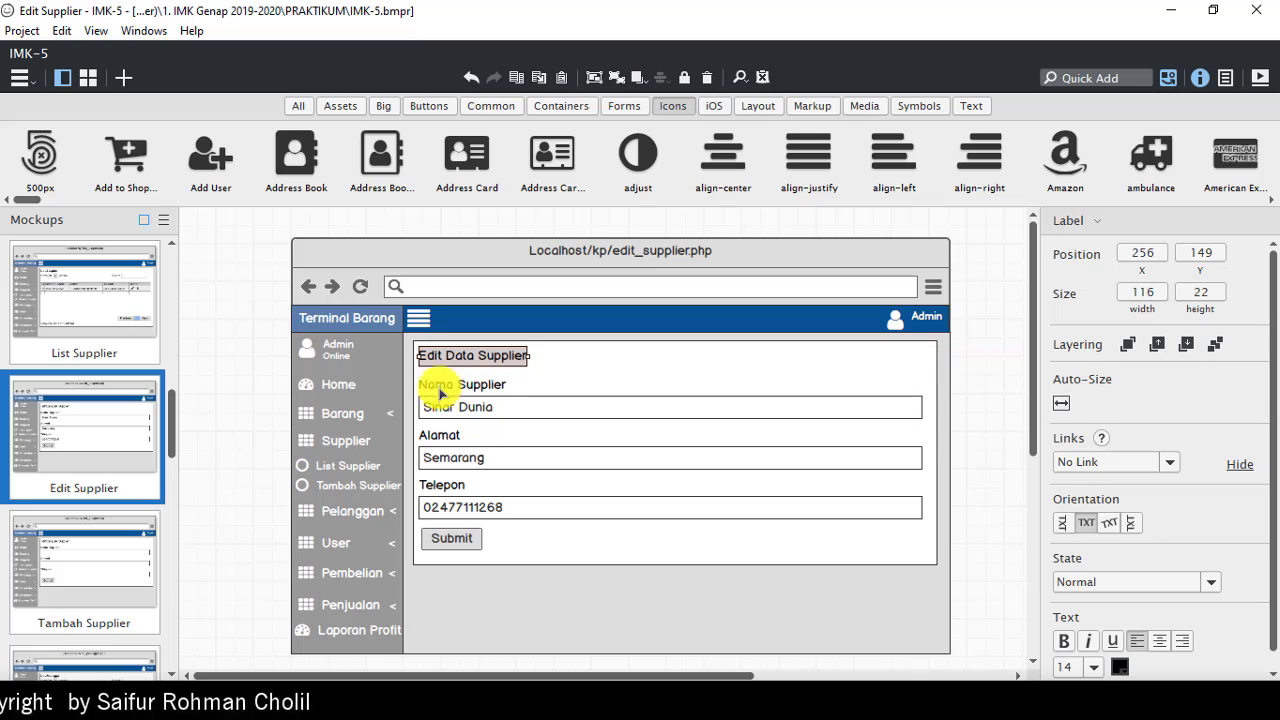
click(561, 370)
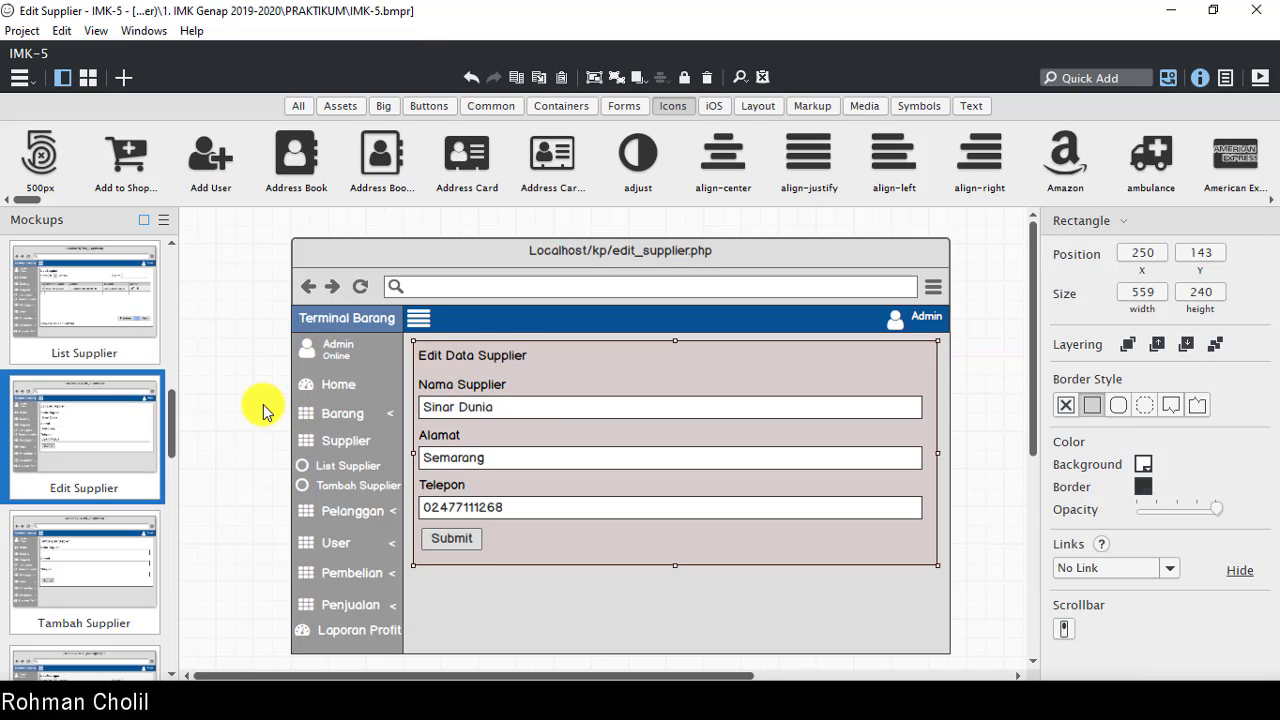
click(265, 408)
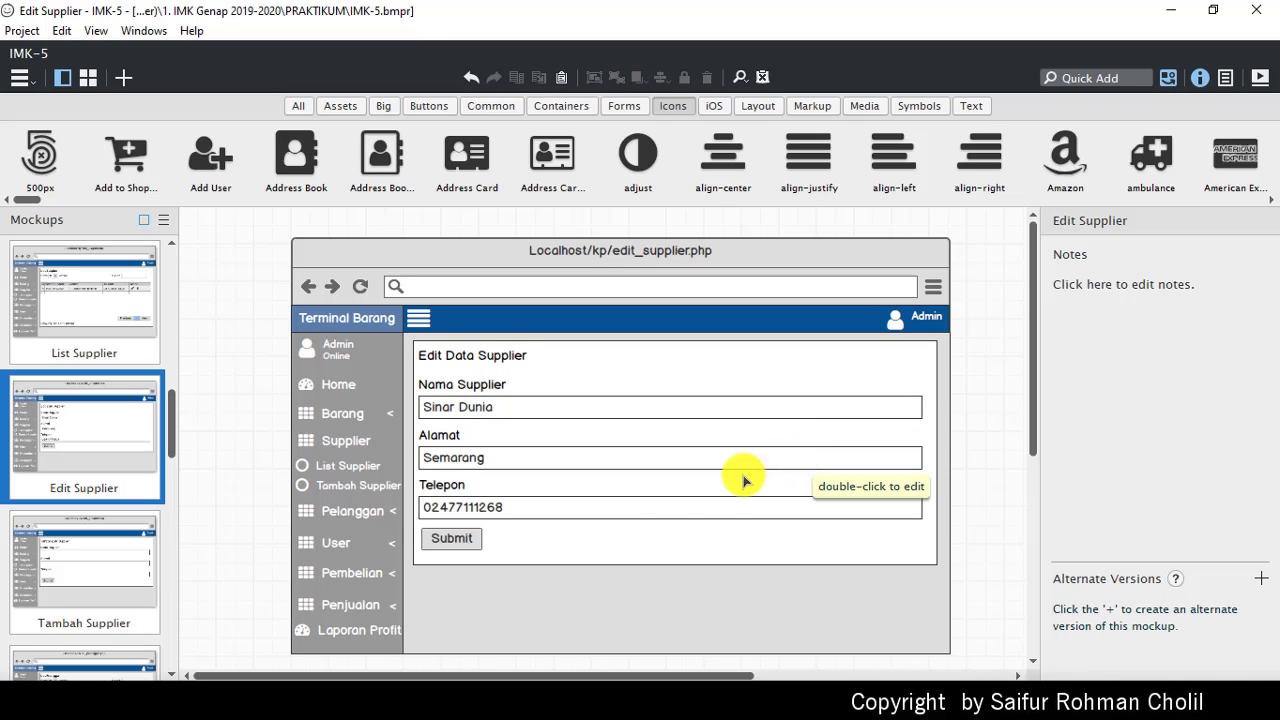
Step: Compare the empty Tambah Supplier form with the filled-in Edit Supplier form
click(78, 592)
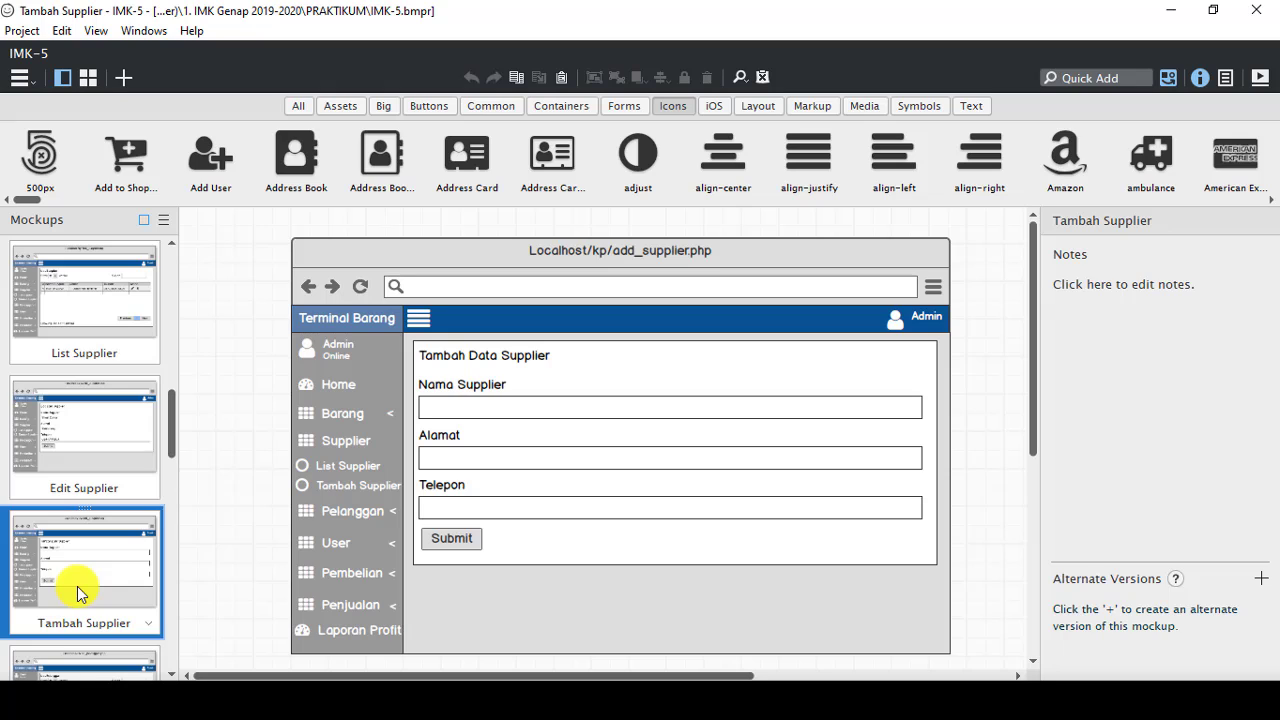
click(70, 408)
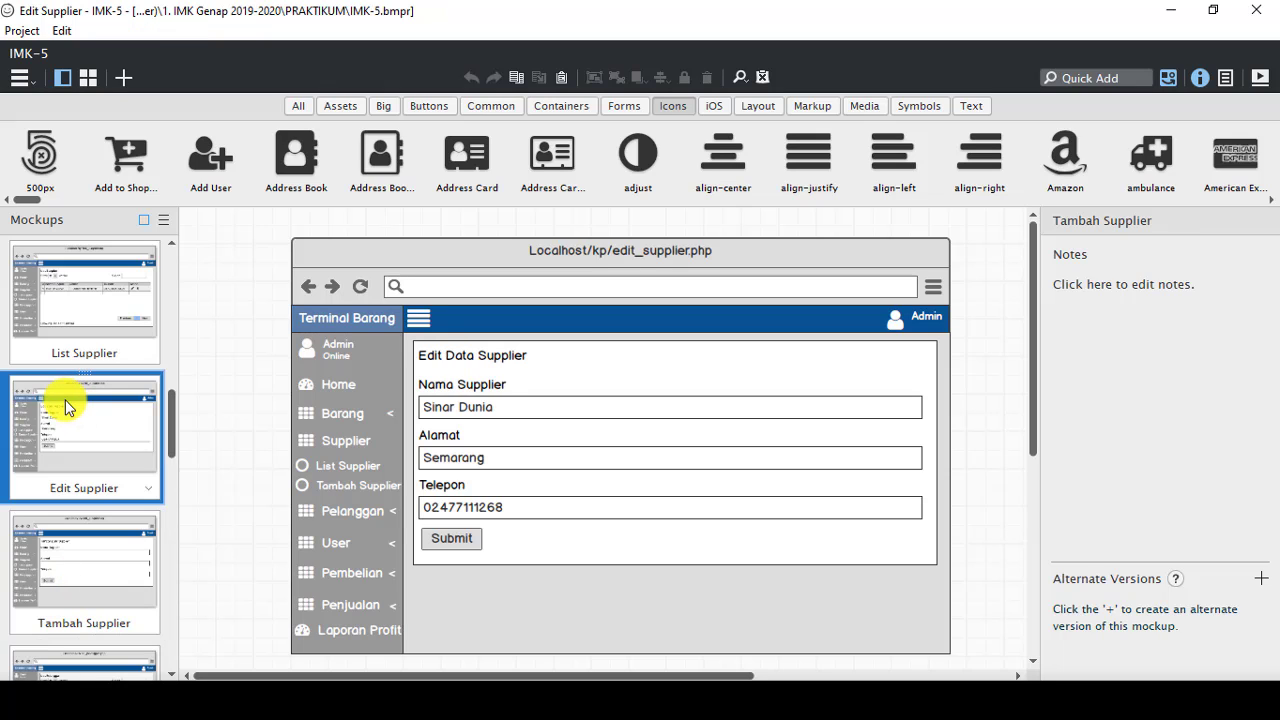
click(80, 515)
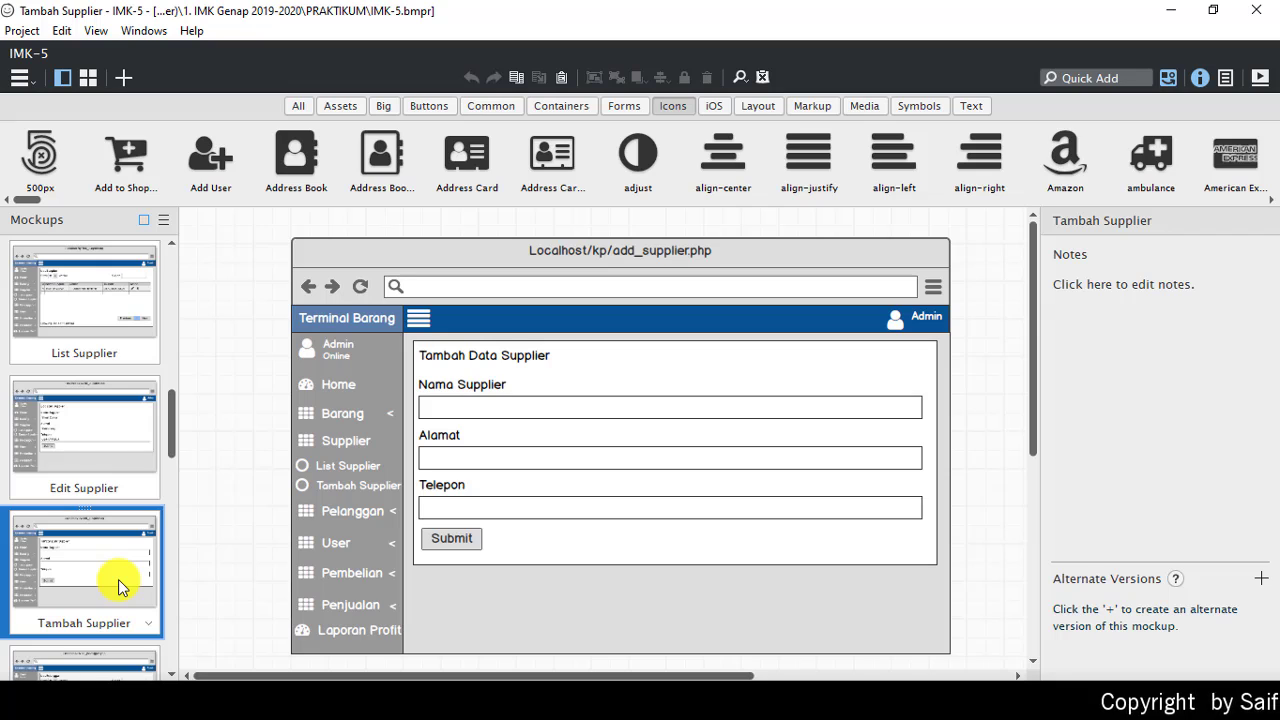
Step: Review the List Pelanggan and Tambah Pelanggan mockups and look over the remaining mockups in the list
key(Down)
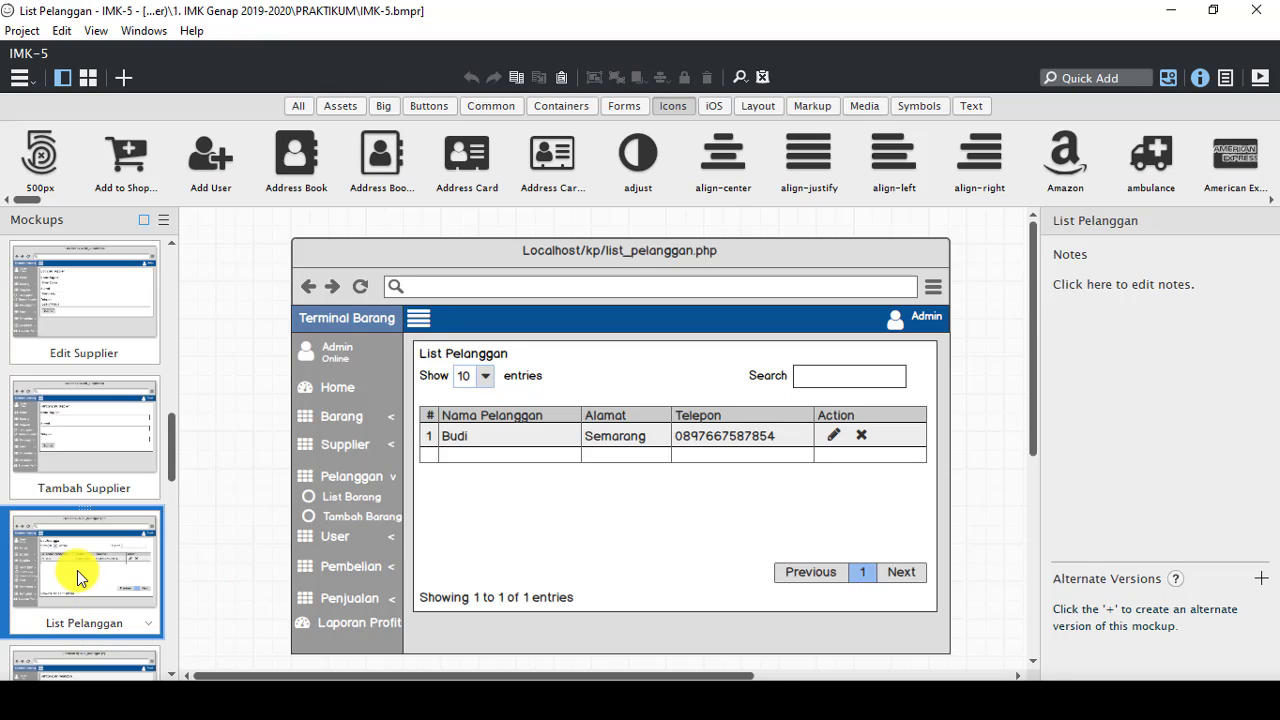
key(Down)
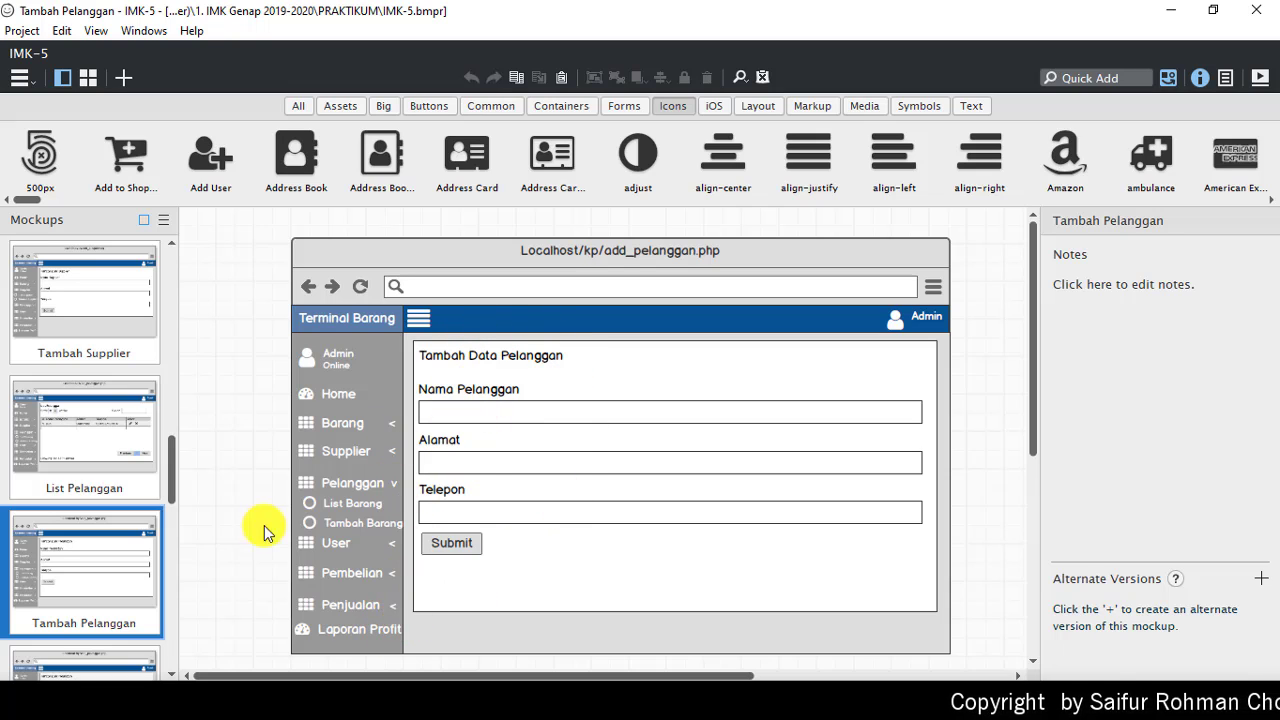
scroll(30, 598, down, 3)
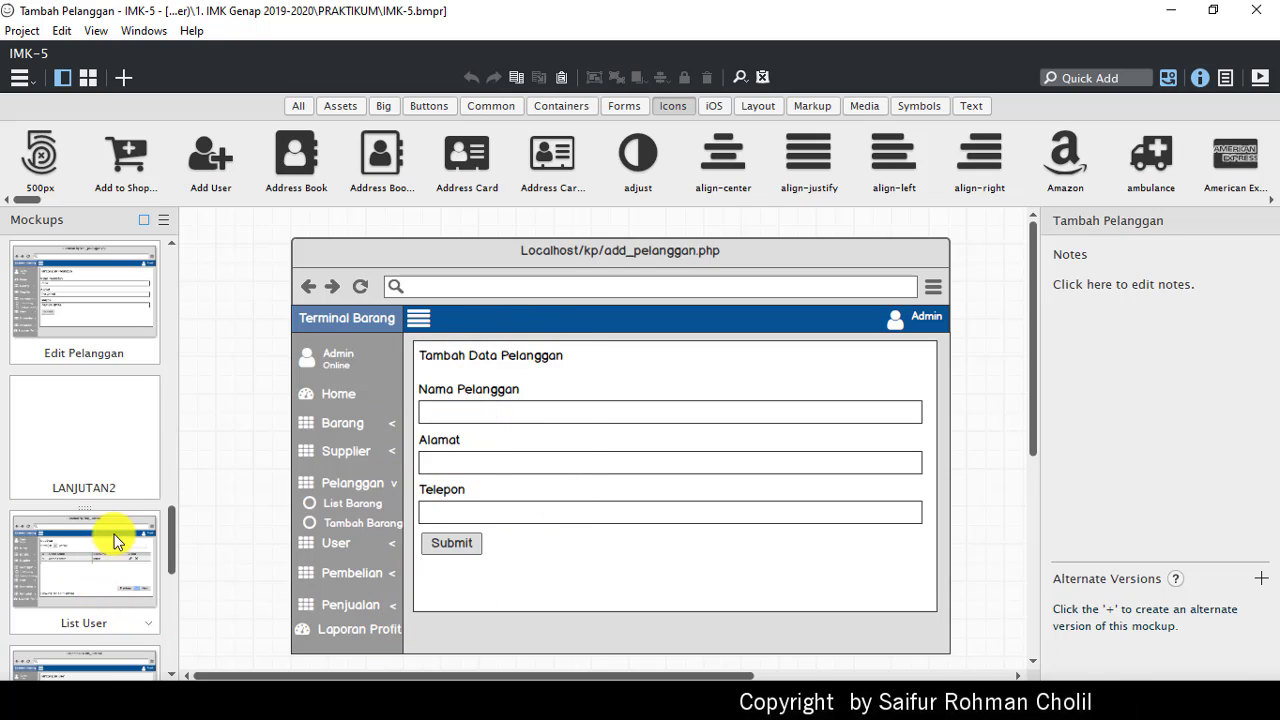
scroll(135, 540, down, 3)
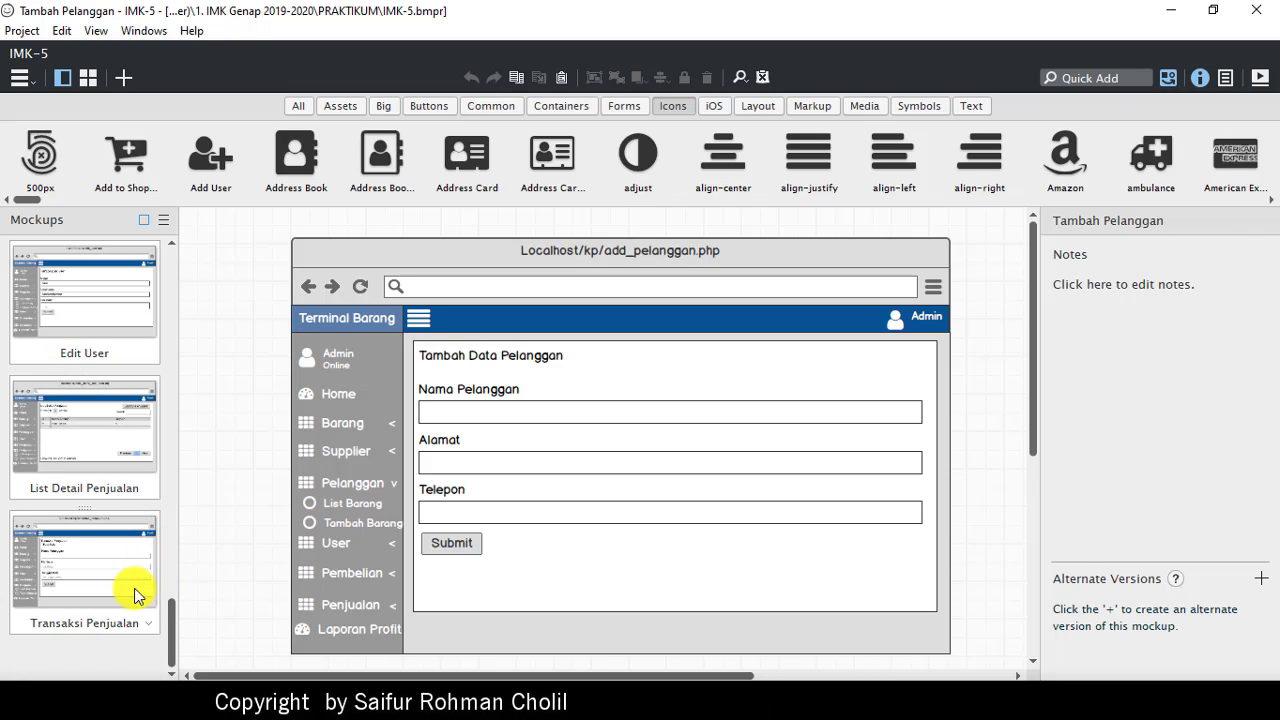
Step: Move the Edit Pelanggan mockup ahead of Tambah Pelanggan in the mockup list, directly after List Pelanggan
scroll(150, 465, up, 5)
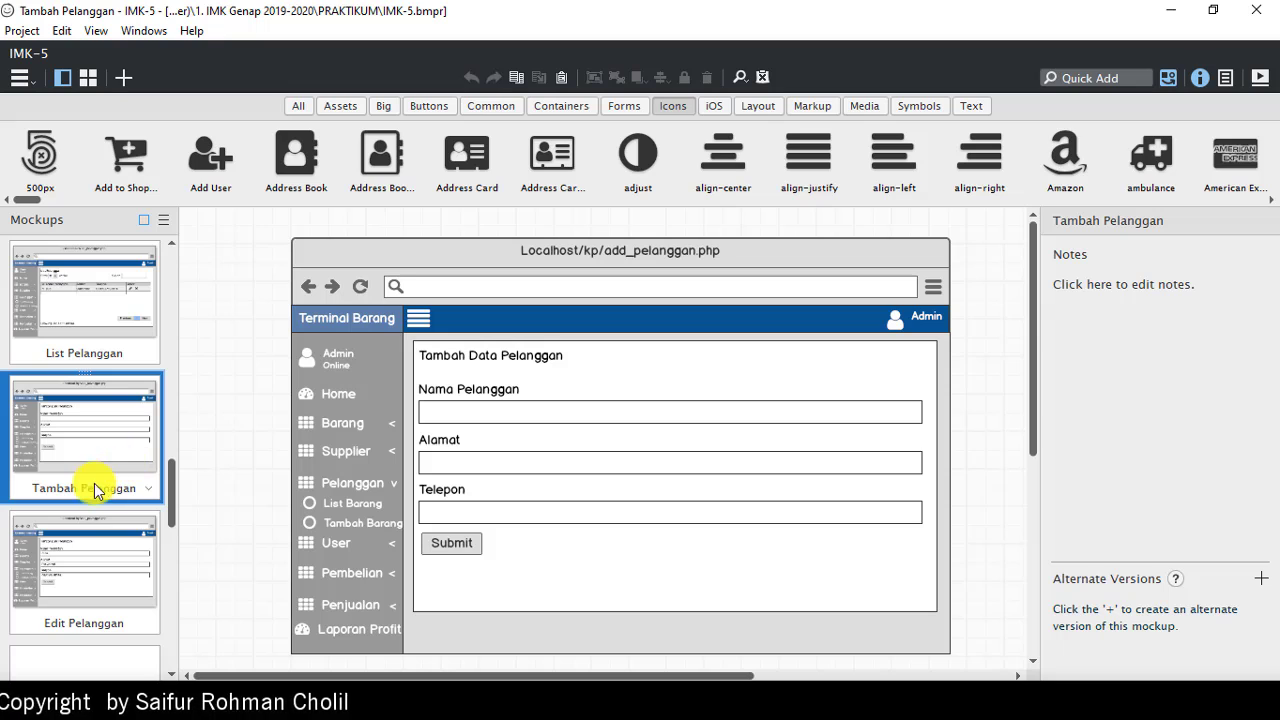
key(Down)
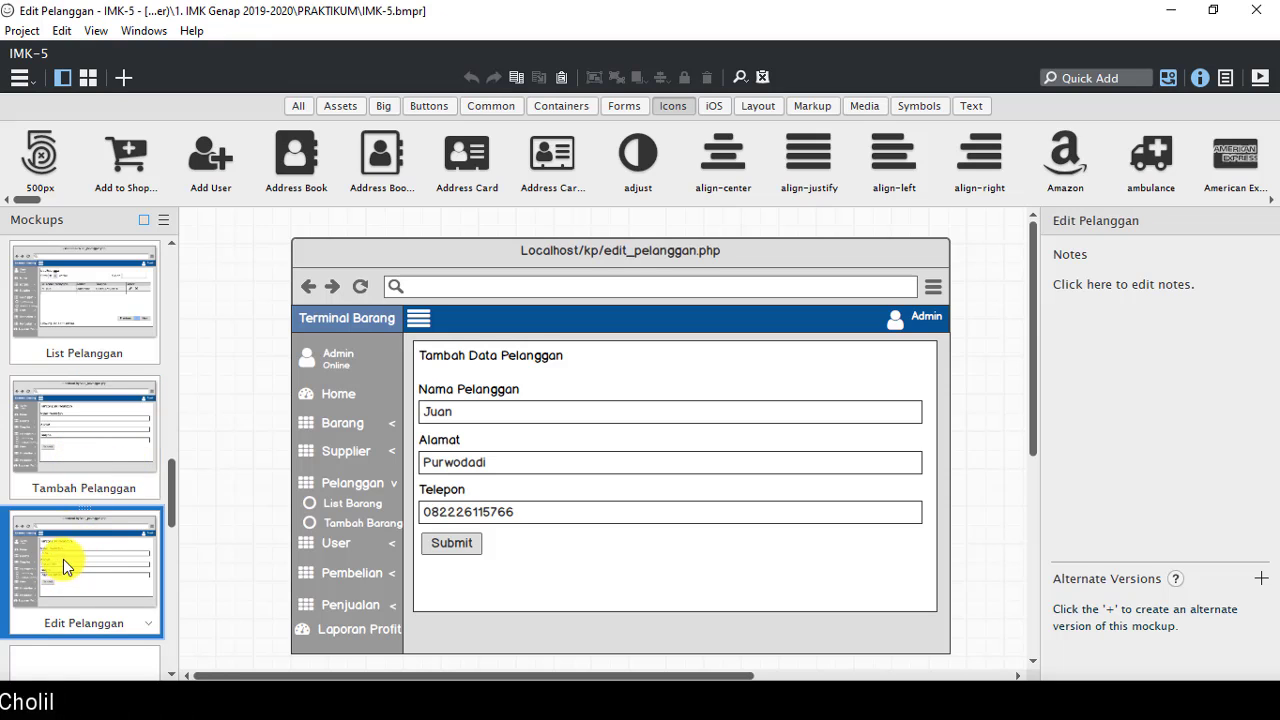
drag(35, 409, 82, 428)
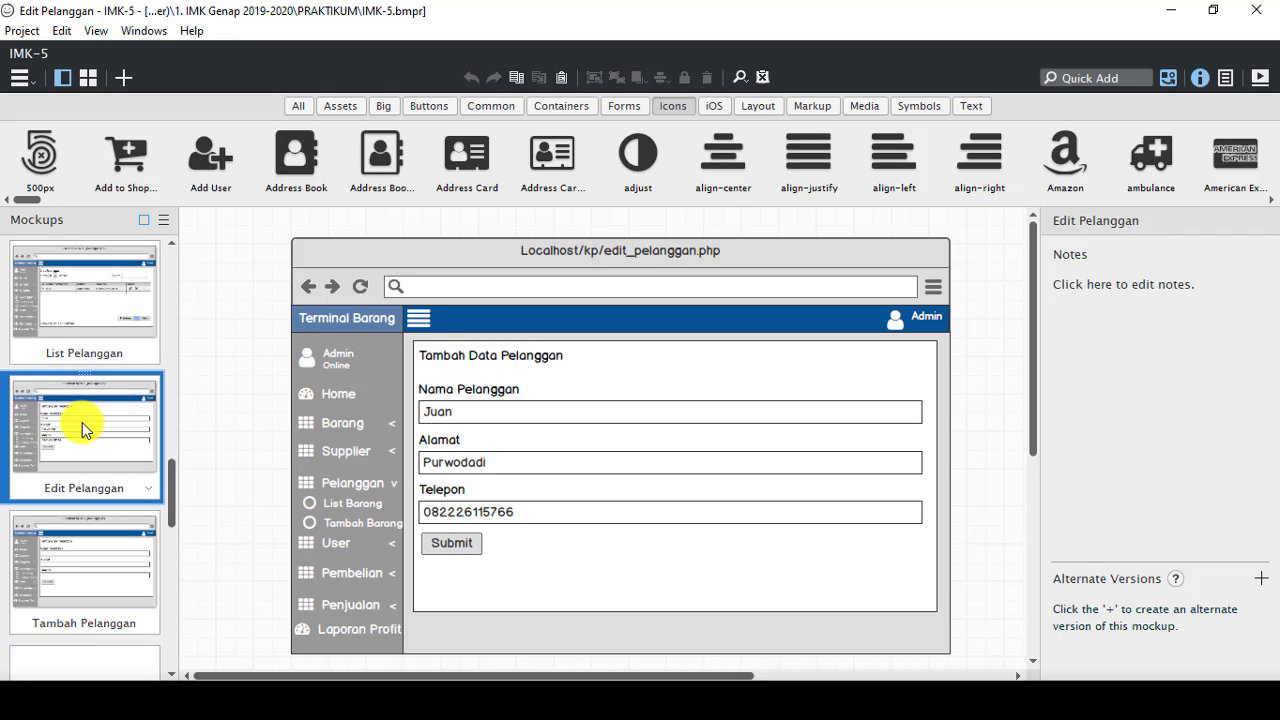
Step: Change the form heading in the Edit Pelanggan mockup to "Edit Data Pelanggan"
click(452, 357)
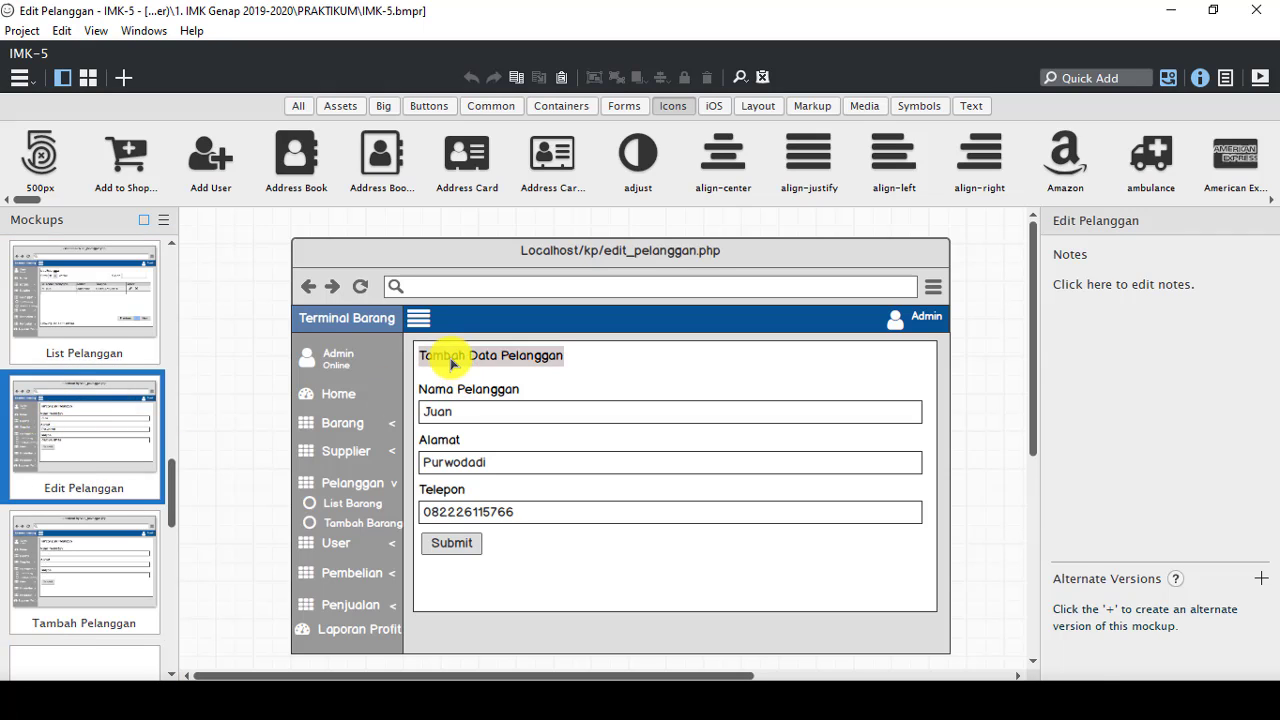
double_click(456, 358)
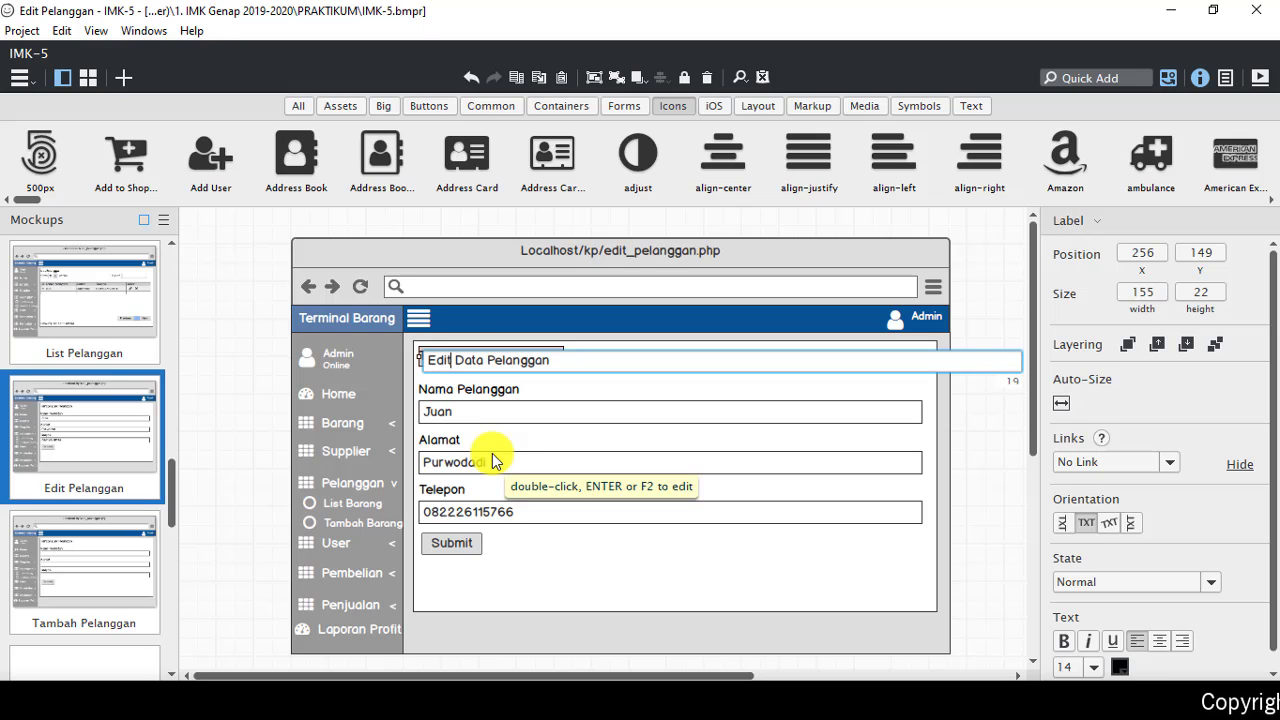
text(Edit)
key(Return)
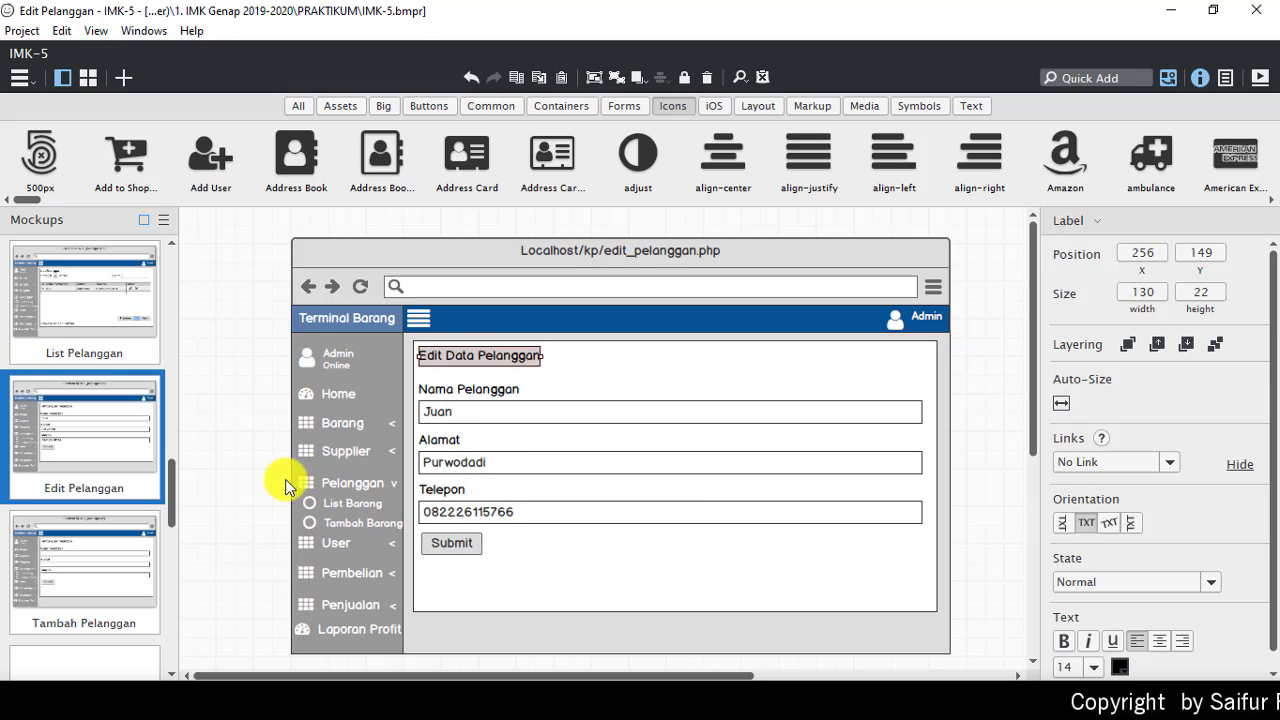
click(261, 482)
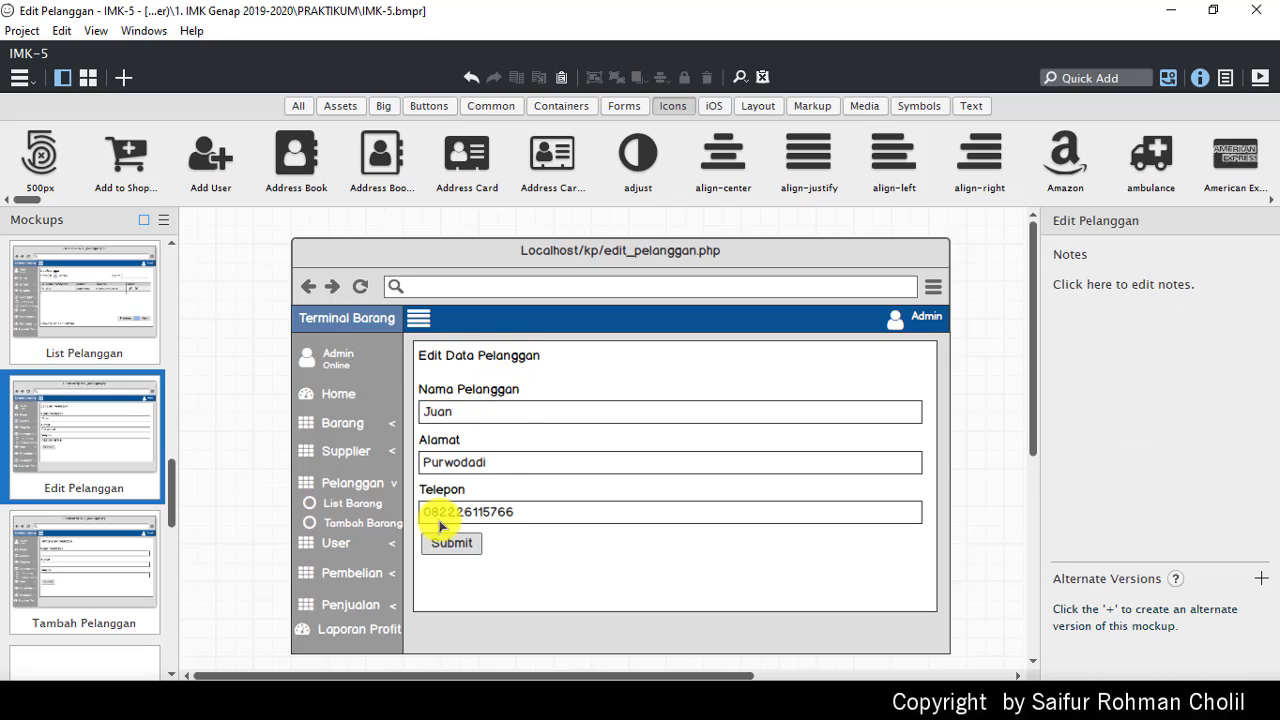
Step: Review the Tambah Pelanggan, LANJUTAN2 and List User mockups and check which mockups follow to the end of the list
click(113, 578)
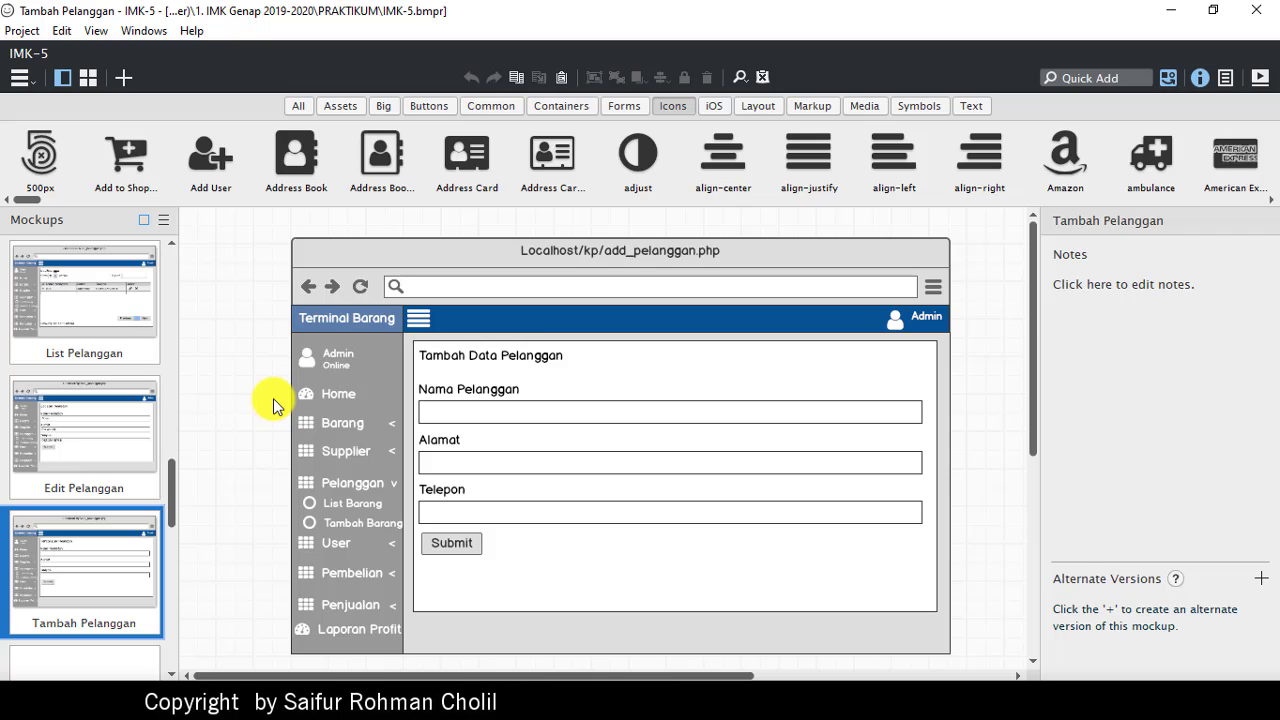
key(Down)
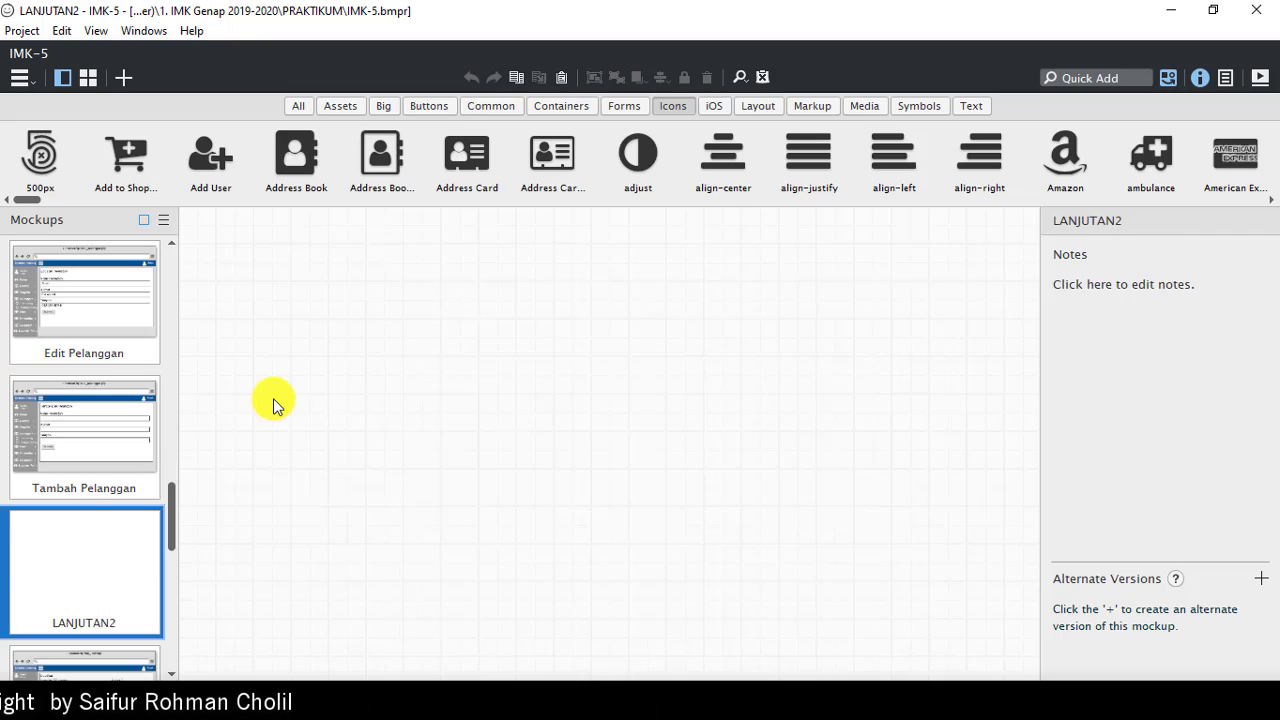
key(Down)
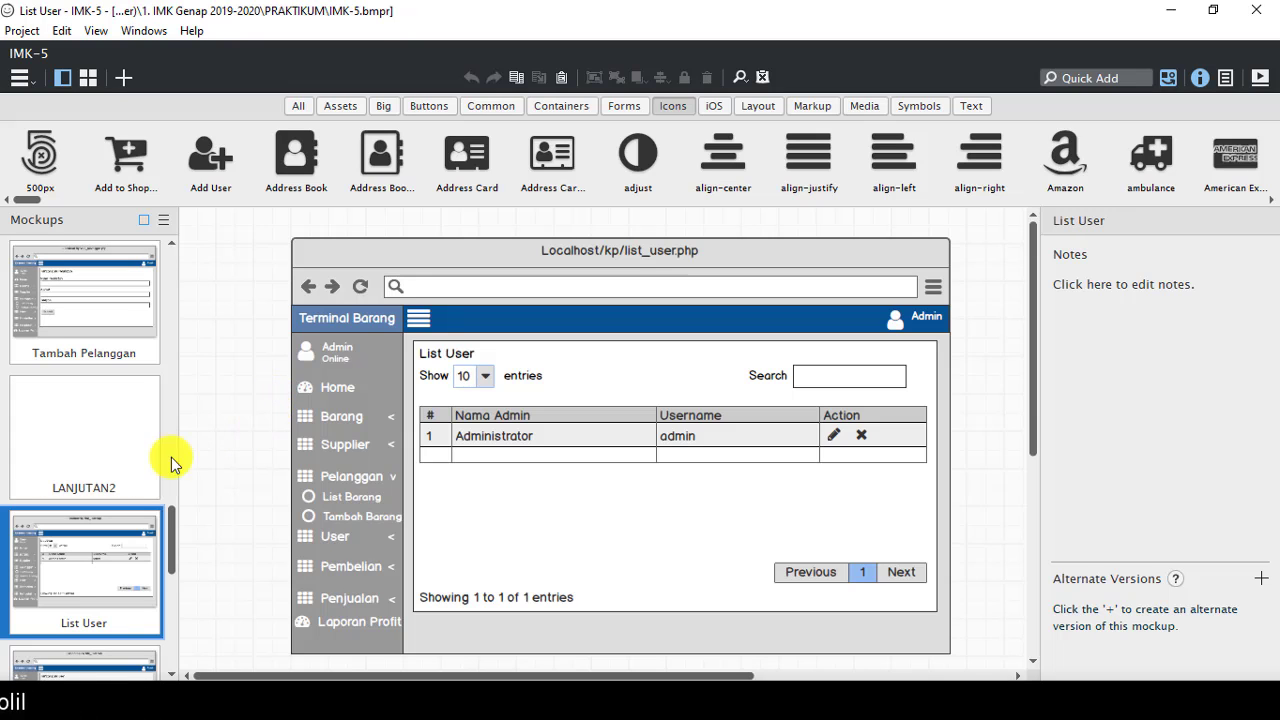
mouse_move(95, 529)
scroll(90, 554, down, 5)
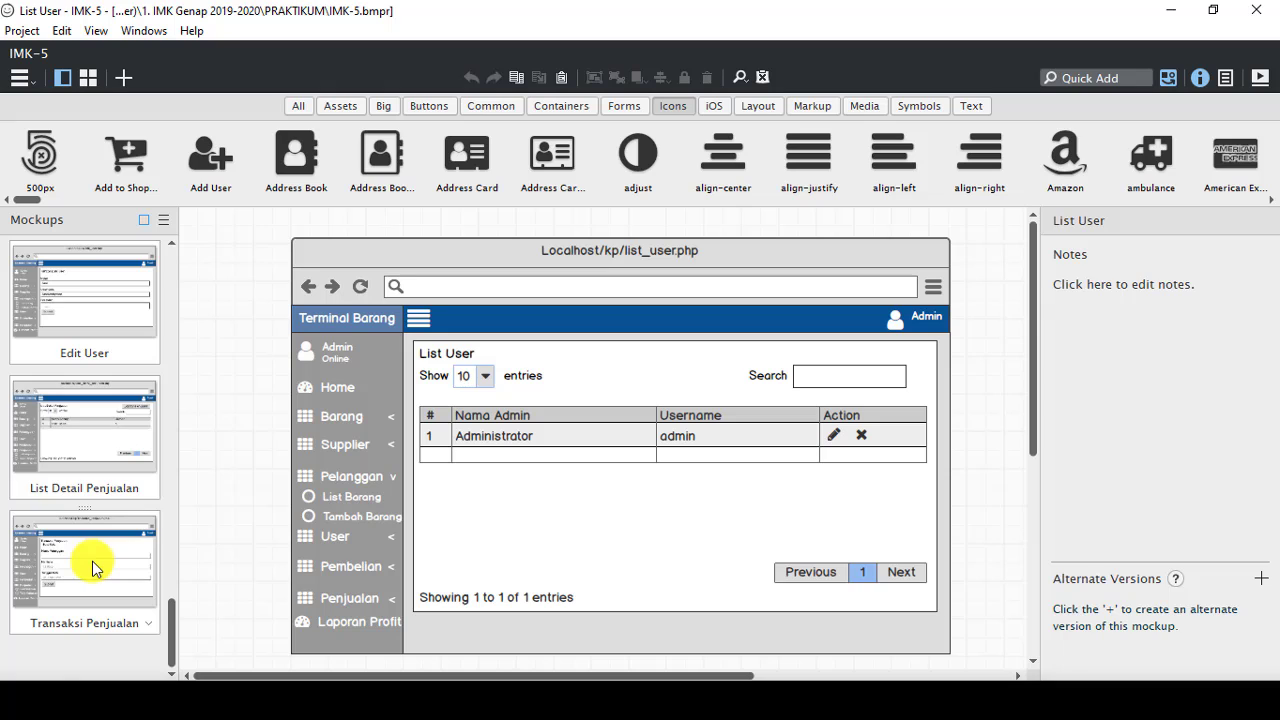
Step: Page through the mockups in order from Login through the Barang, Supplier and Pelanggan pages to LANJUTAN2
scroll(92, 568, up, 5)
click(103, 458)
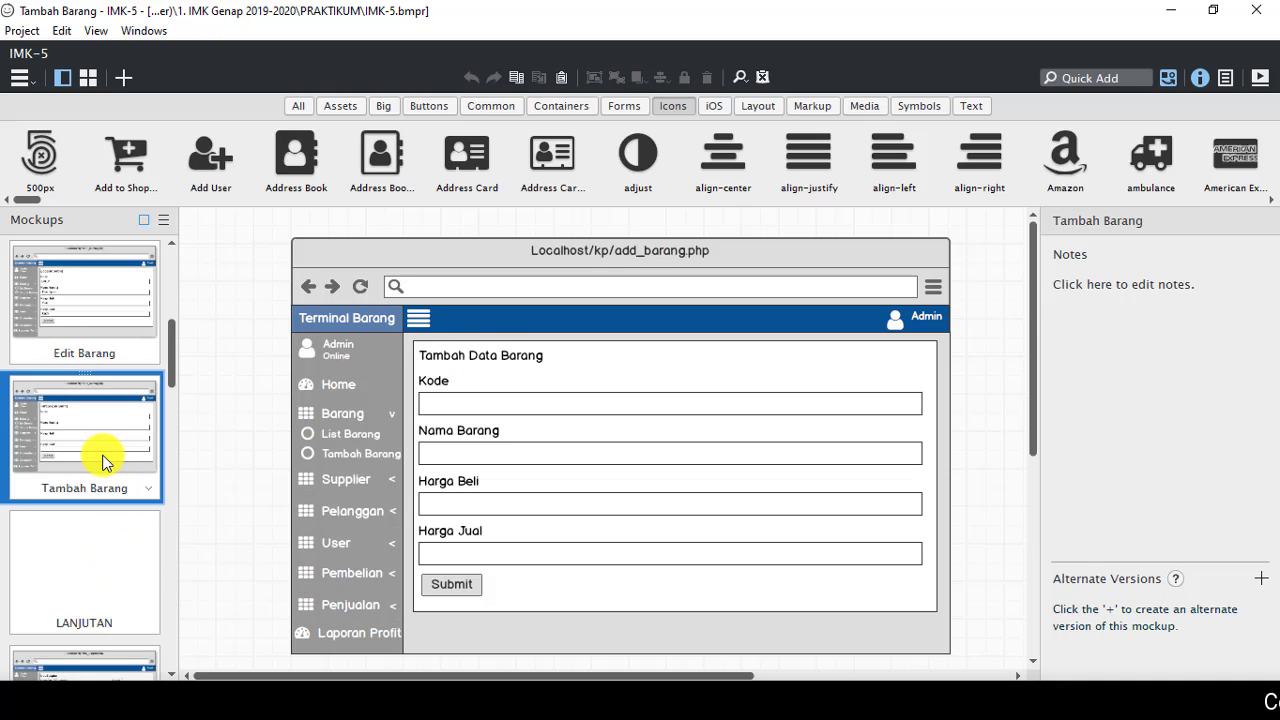
key(Up)
key(Up)
key(Up)
key(Up)
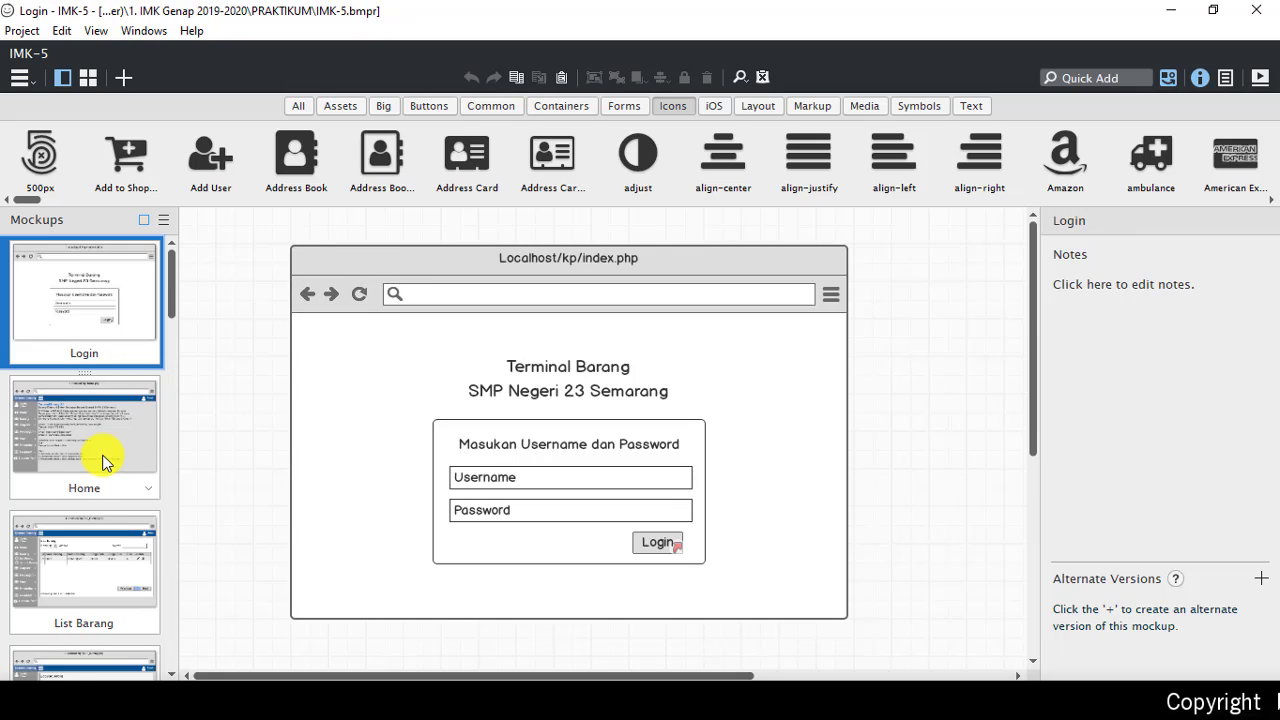
key(Down)
key(Down)
key(Down)
key(Down)
key(Down)
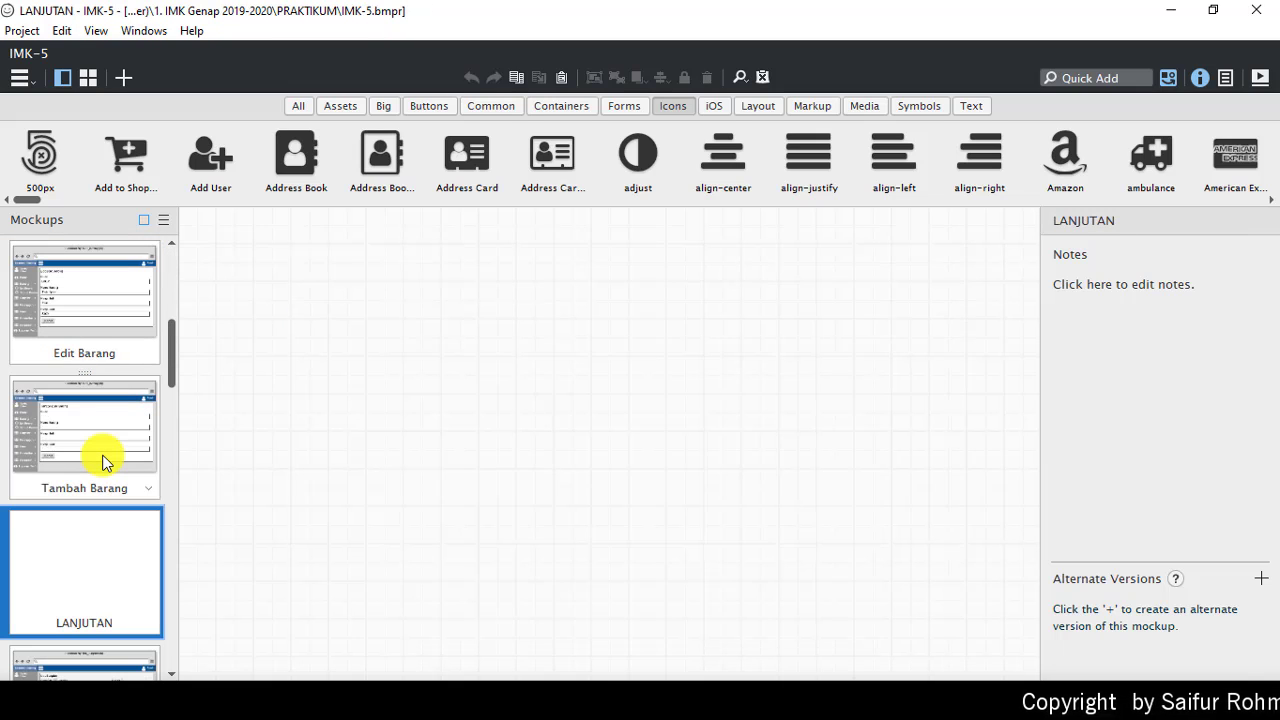
key(Down)
key(Down)
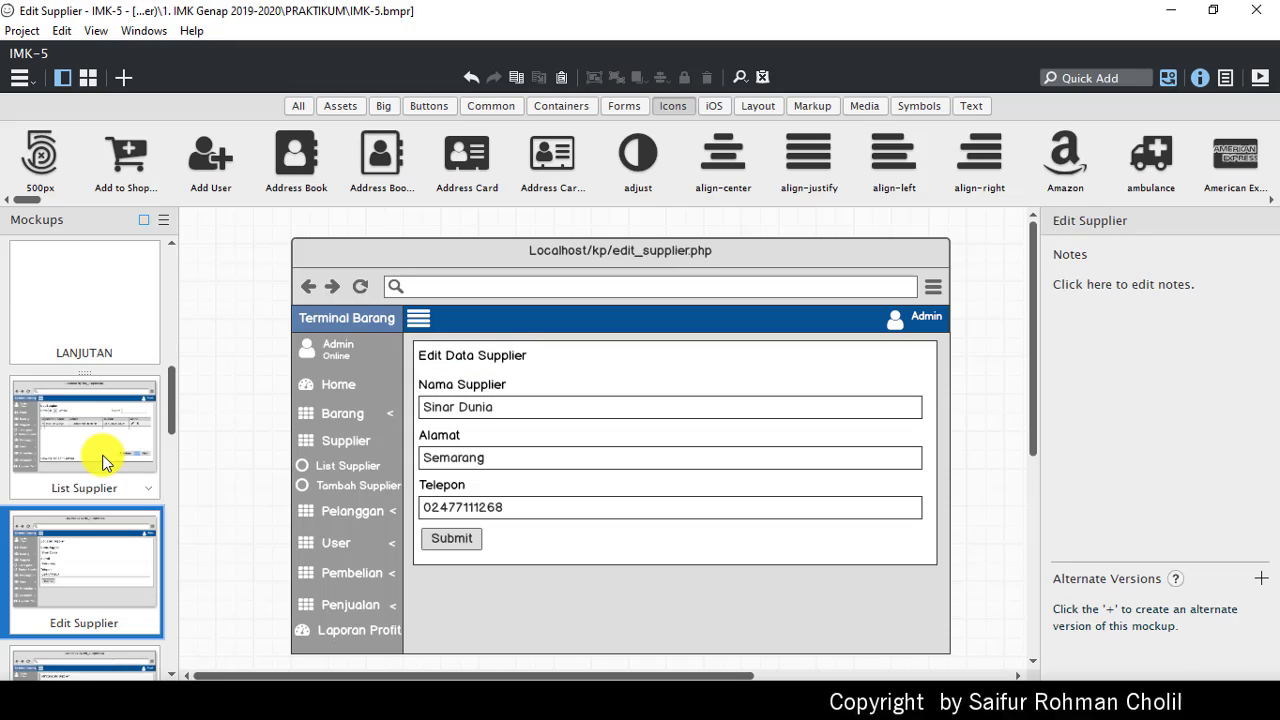
key(Down)
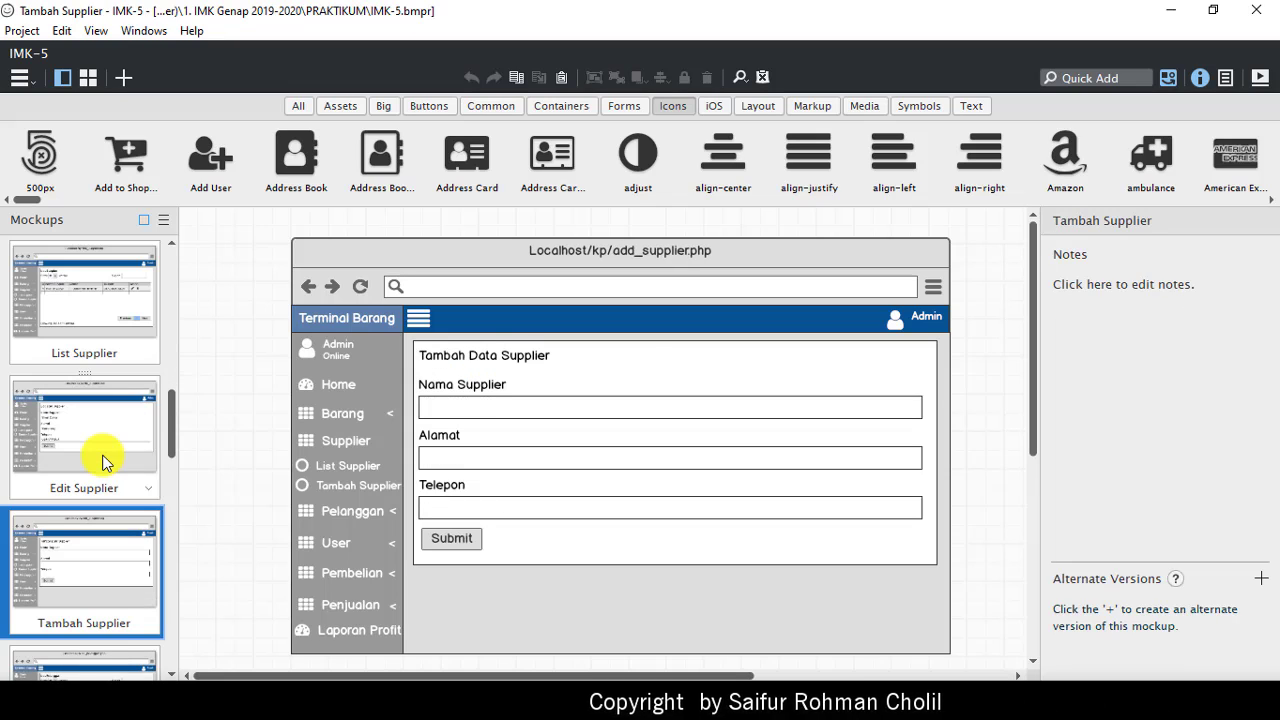
key(Down)
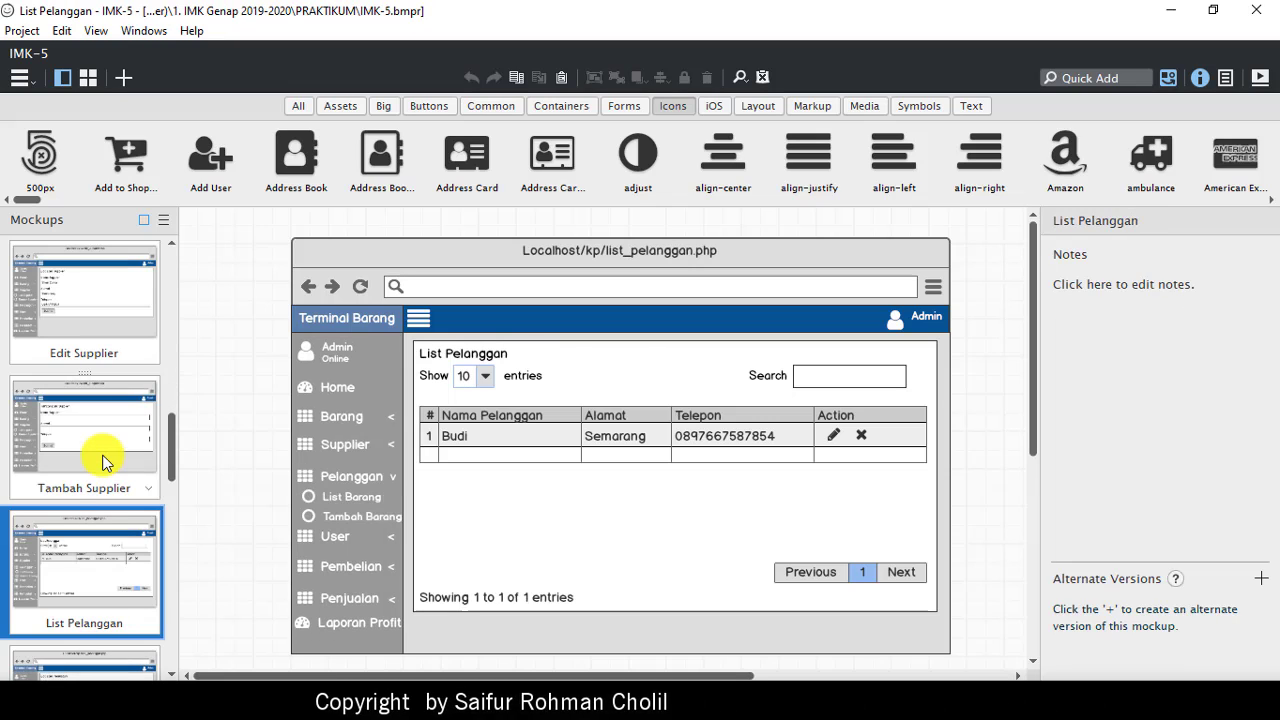
key(Down)
key(Down)
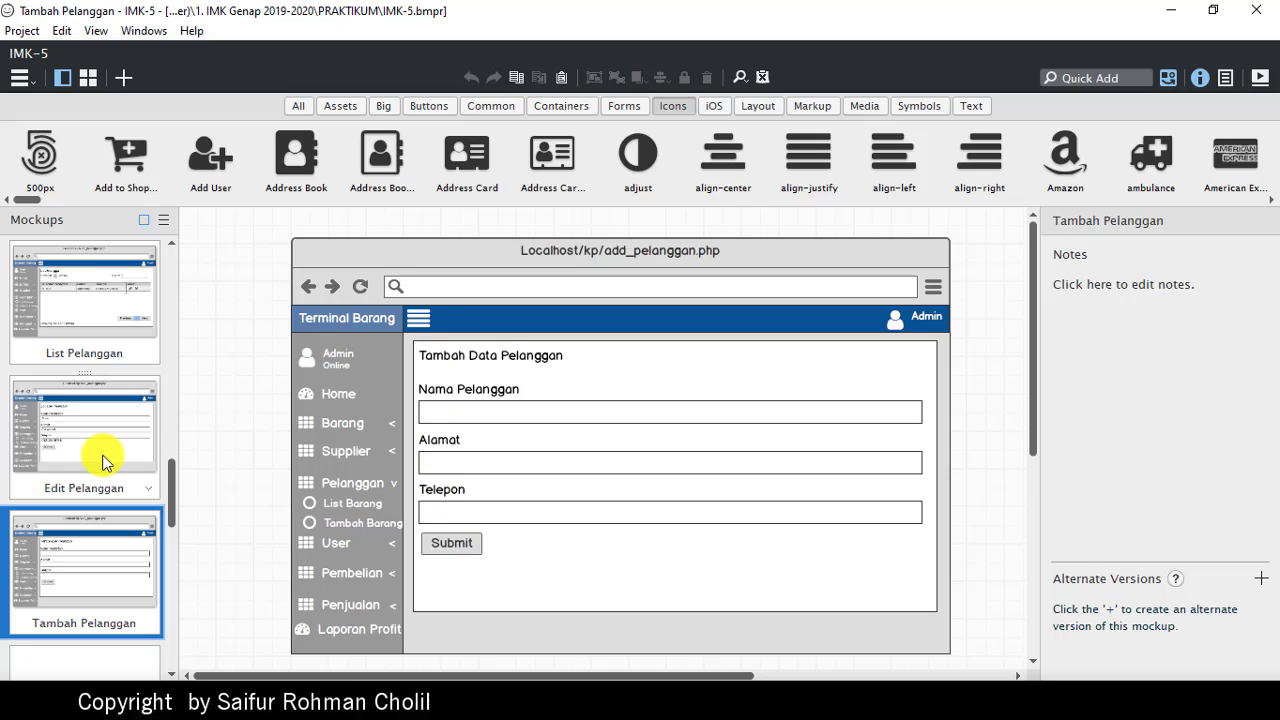
key(Down)
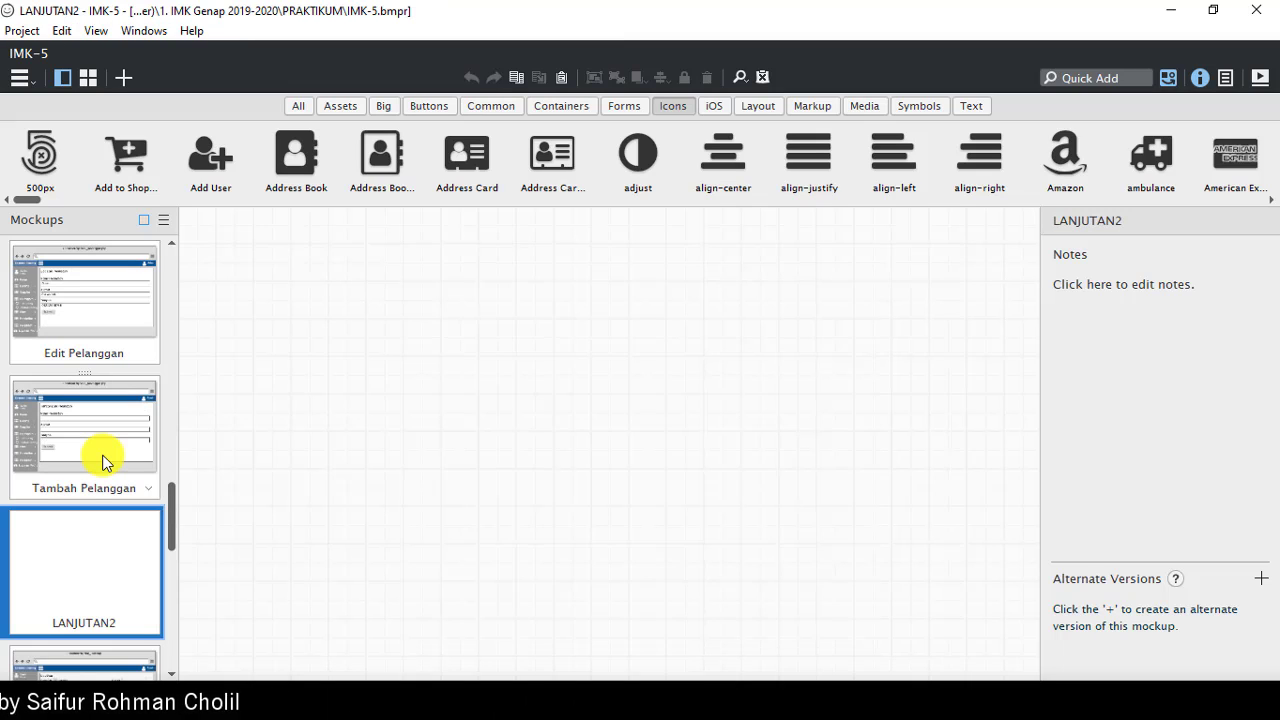
Step: Page through the List User, Tambah User and Edit User mockups and on to the Penjualan mockups
key(Down)
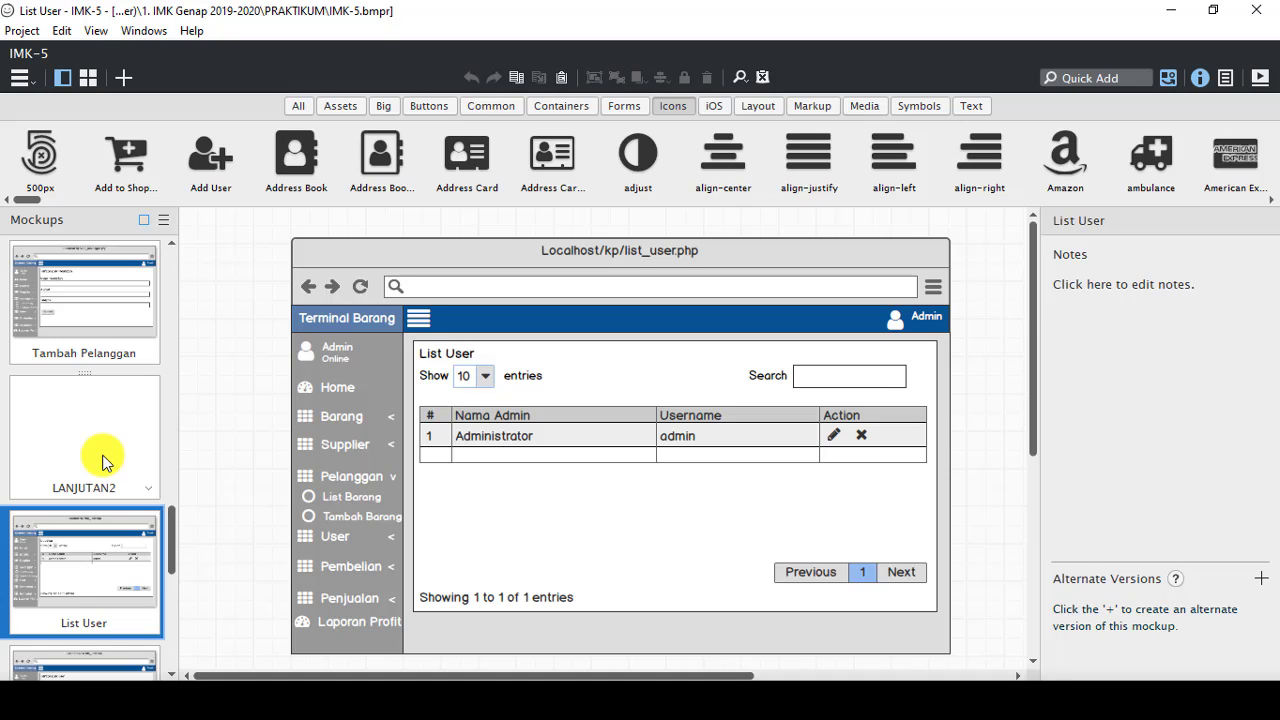
key(Down)
key(Down)
key(Down)
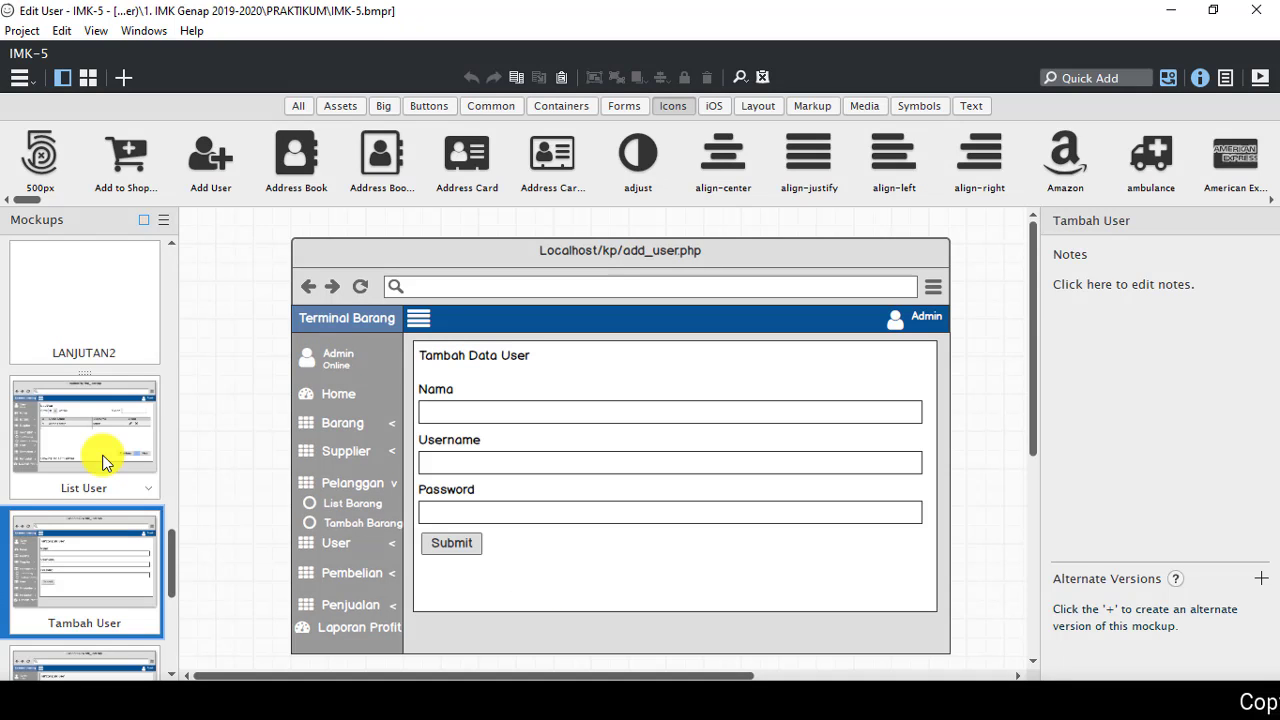
key(Down)
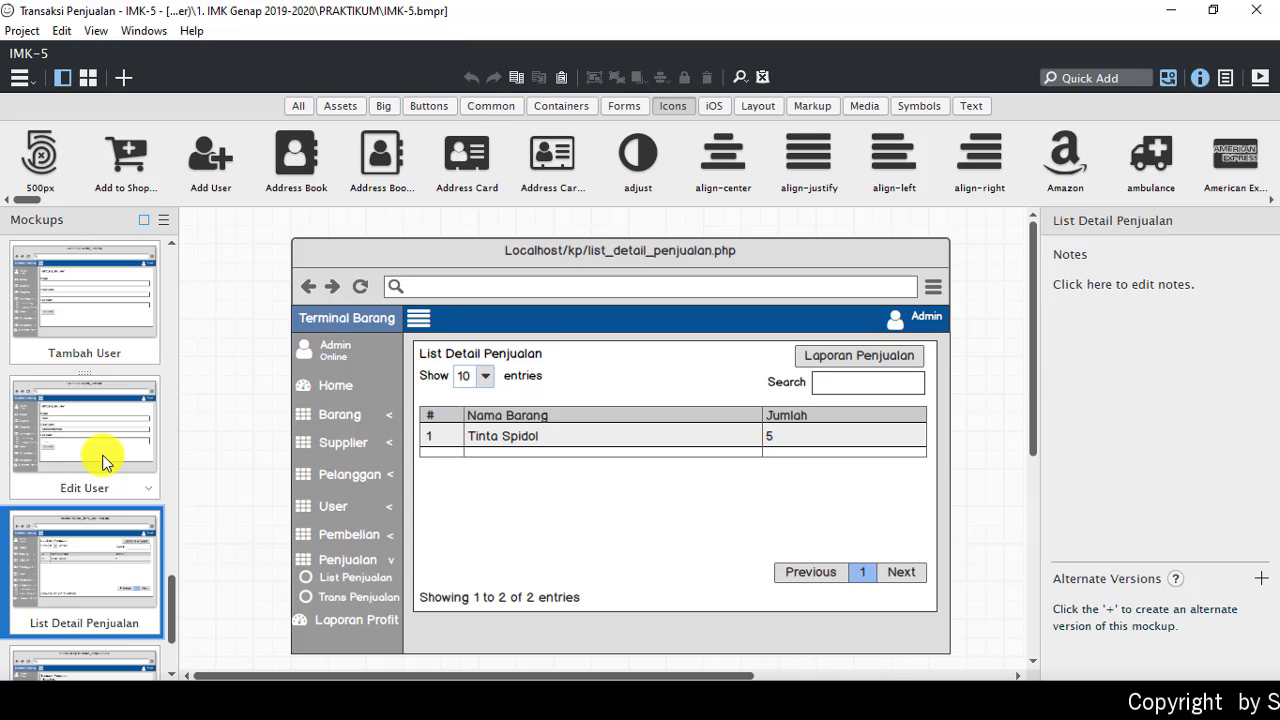
Step: Page back up from the Penjualan mockups through the User, Pelanggan and Supplier pages to the blank LANJUTAN mockup
key(Up)
key(Up)
key(Up)
key(Up)
key(Up)
key(Up)
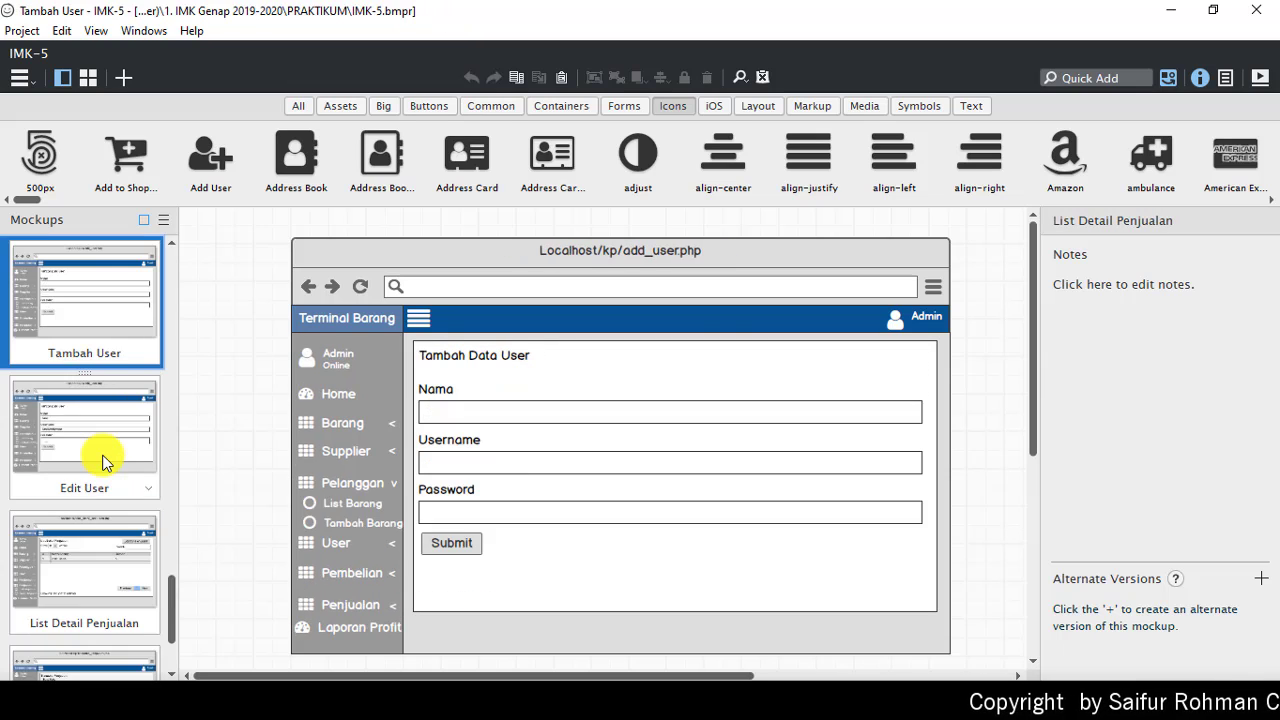
key(Up)
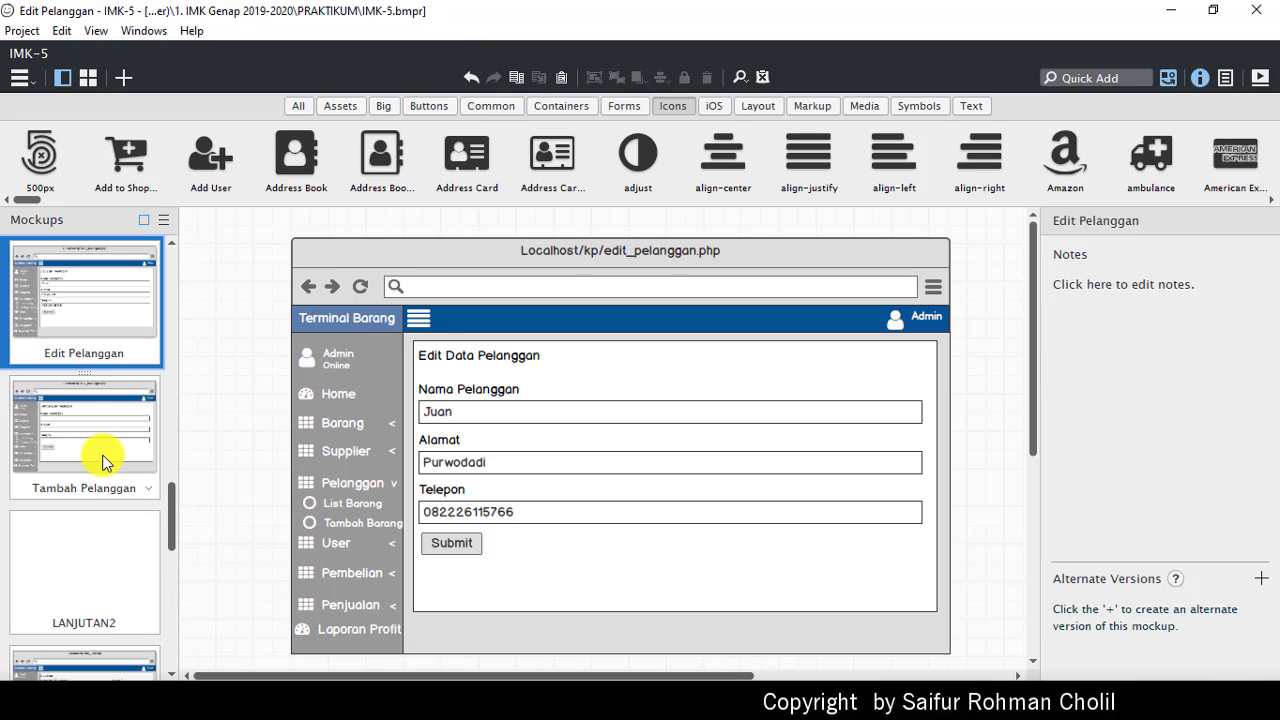
key(Up)
key(Up)
key(Up)
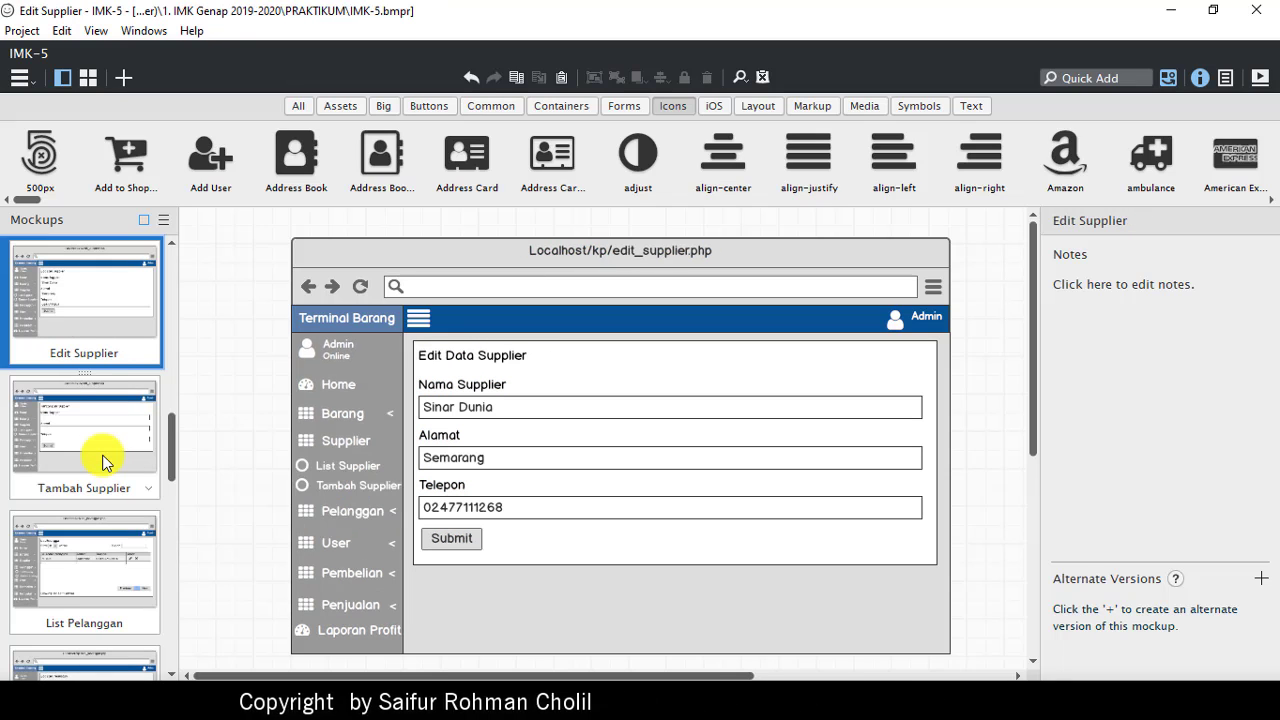
key(Up)
key(Up)
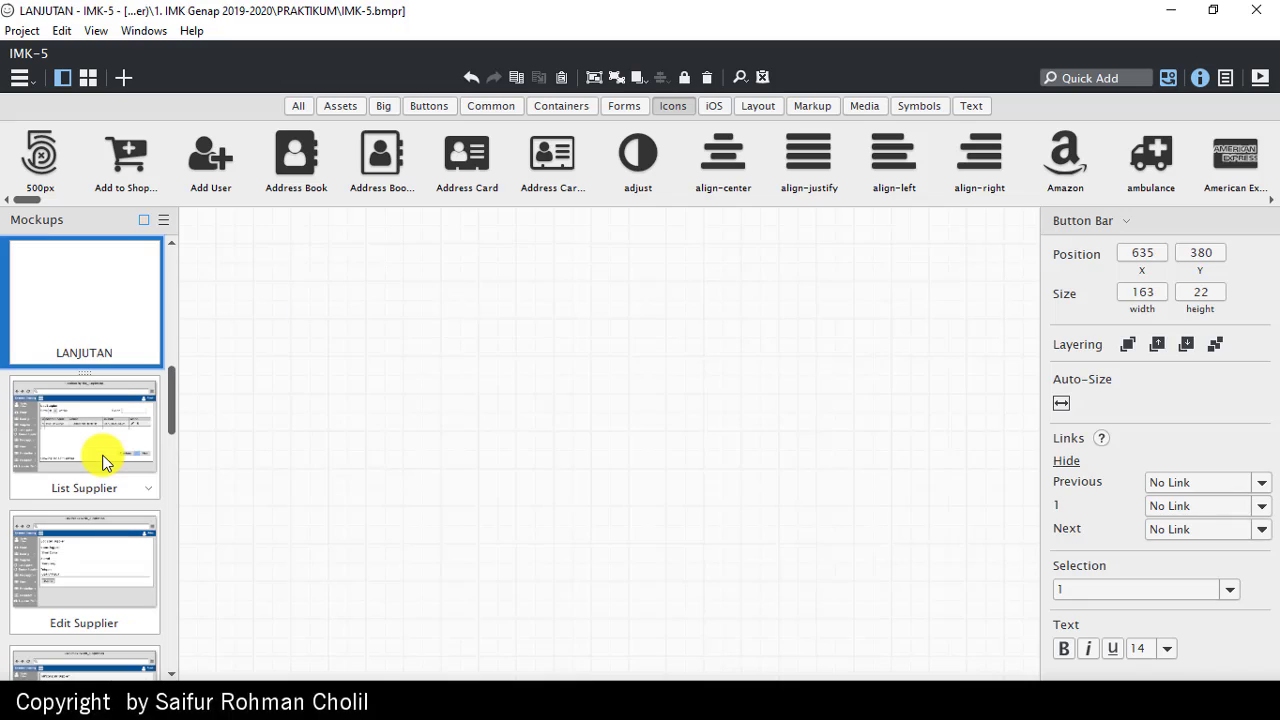
Step: Examine the layout of the Supplier and Pelanggan list, edit and add mockups in order, starting with List Supplier with nothing selected
click(104, 462)
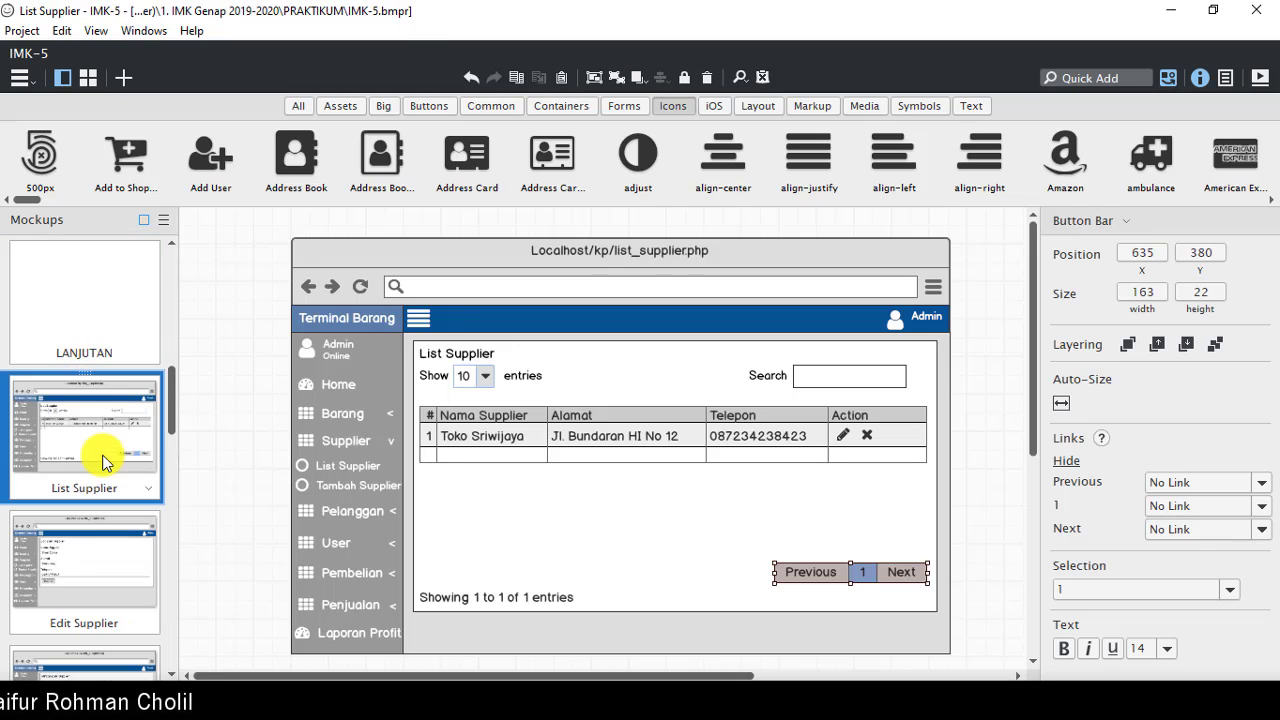
click(986, 545)
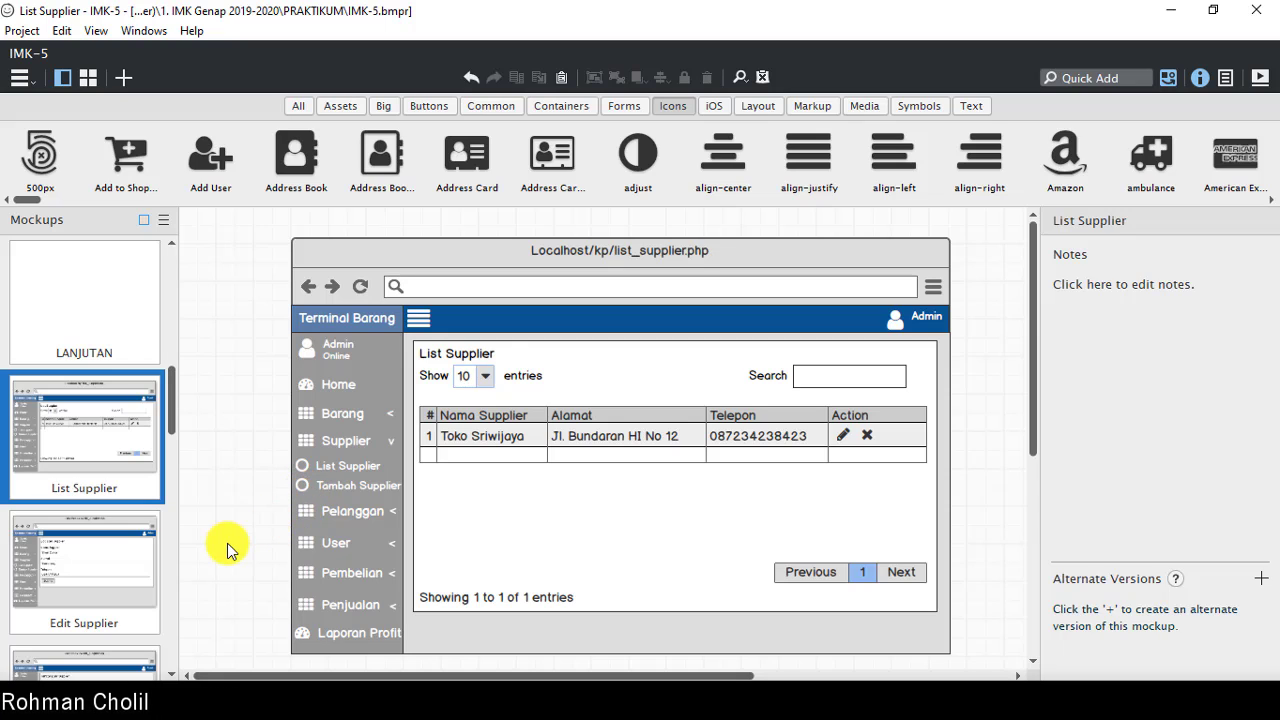
click(93, 553)
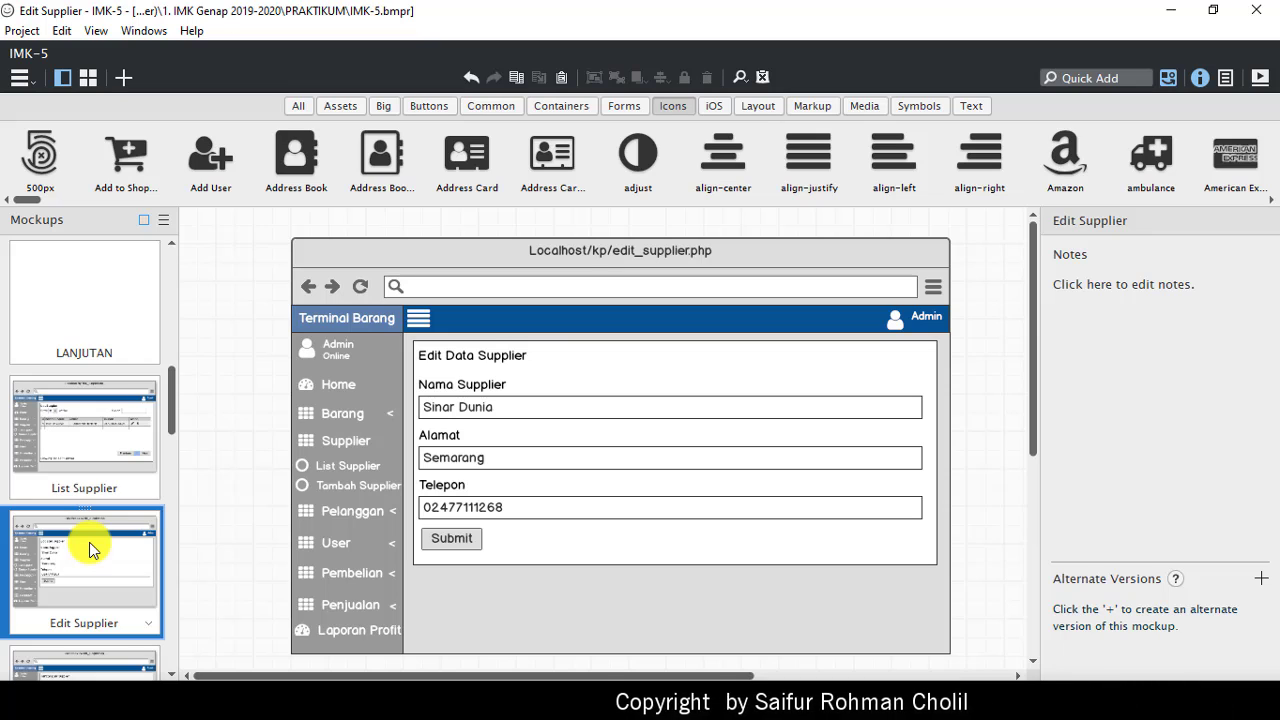
key(Down)
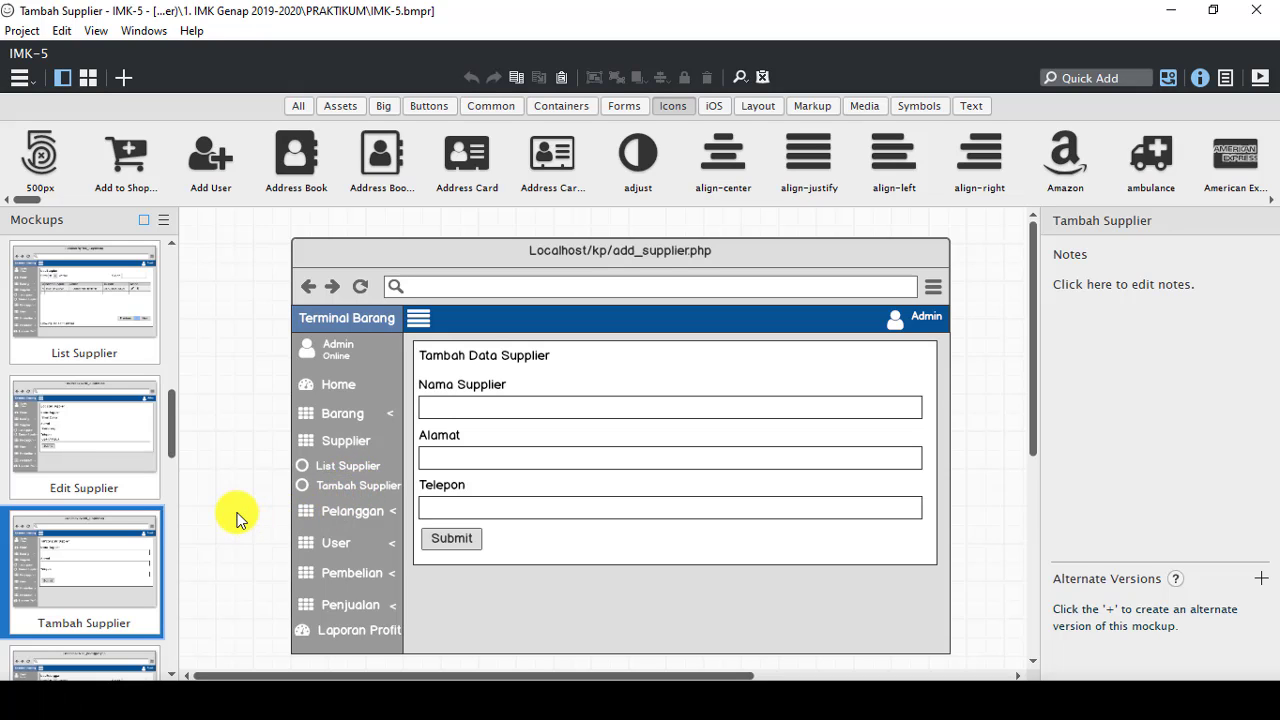
key(Down)
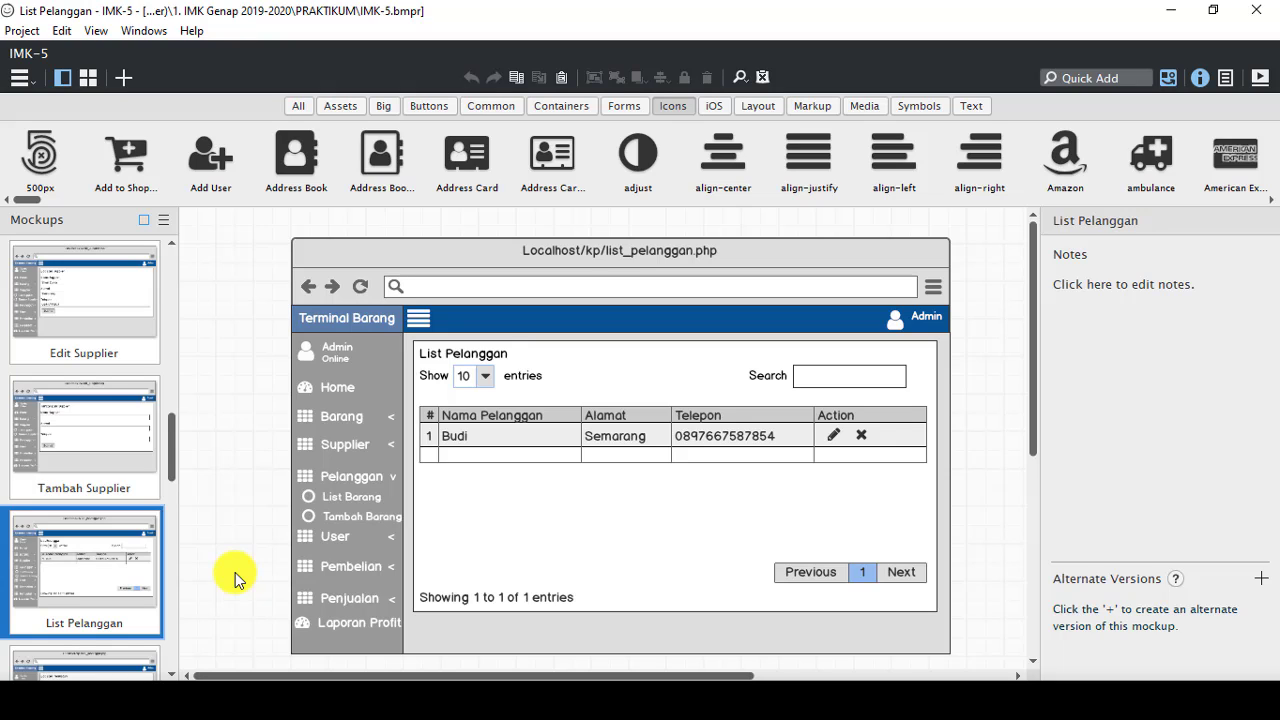
key(Down)
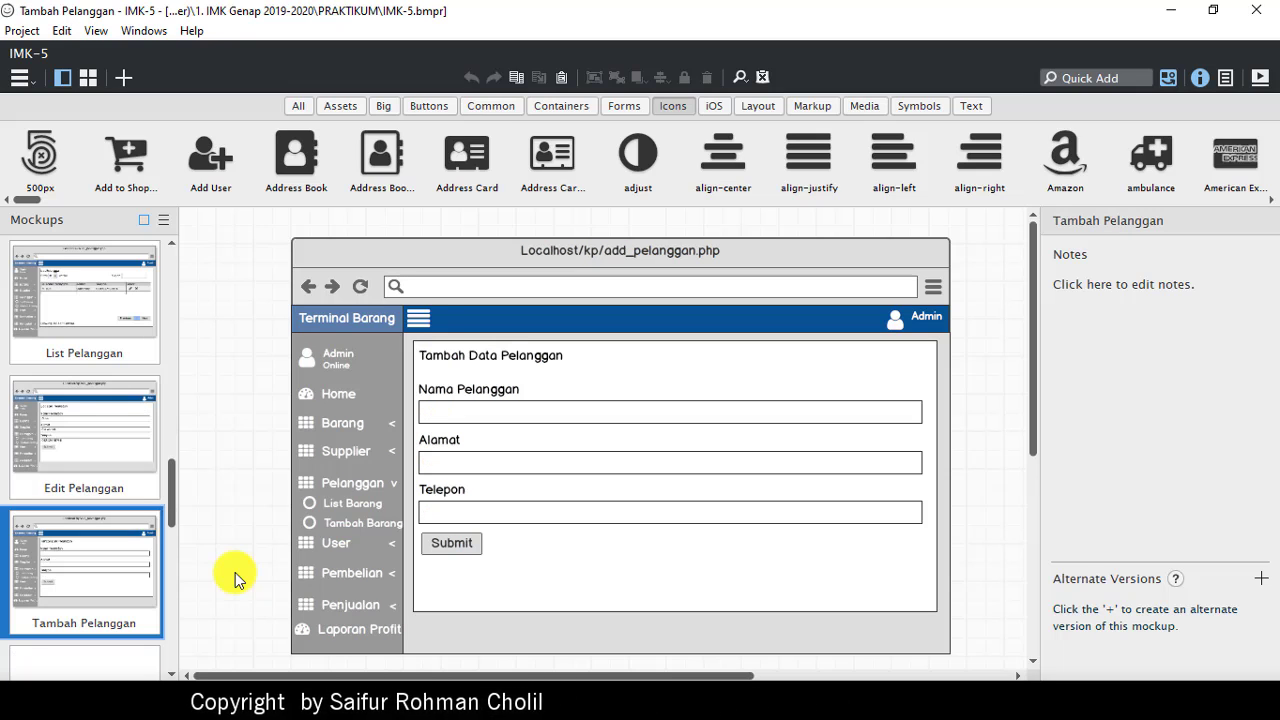
key(Down)
Step: Return from LANJUTAN2 through the Pelanggan and Supplier mockups to the LANJUTAN mockup
key(Up)
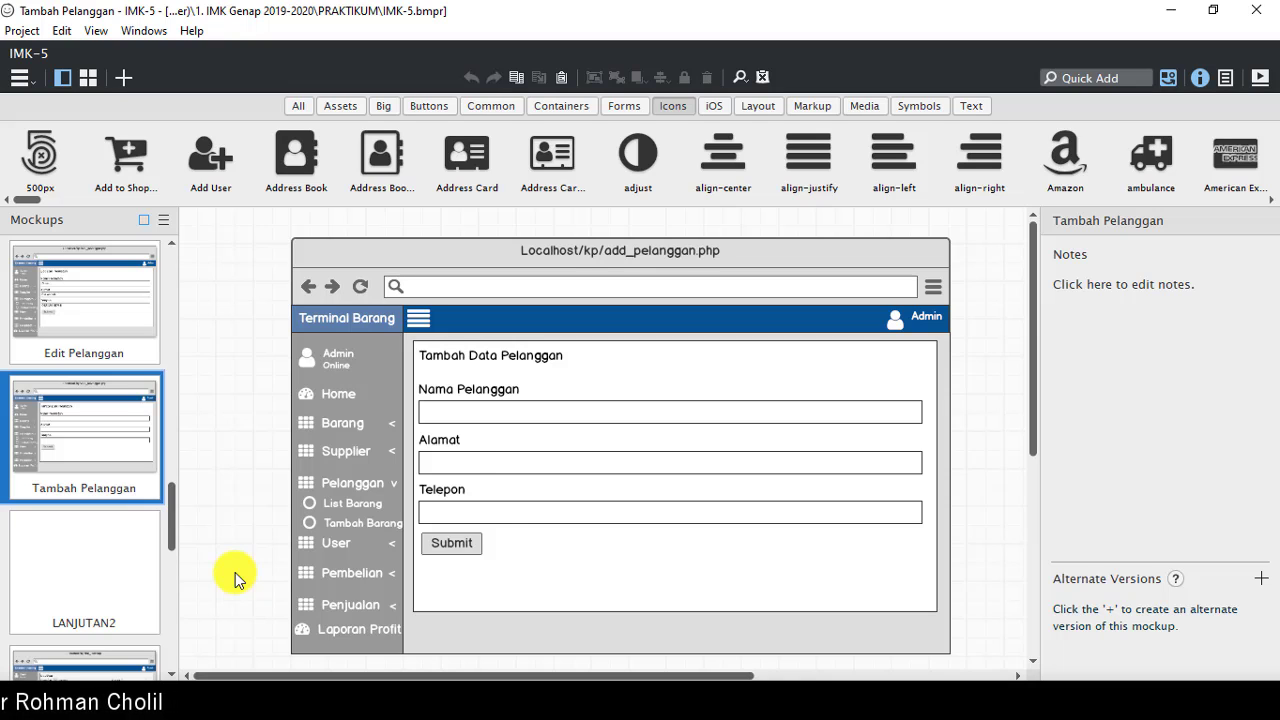
key(Up)
key(Up)
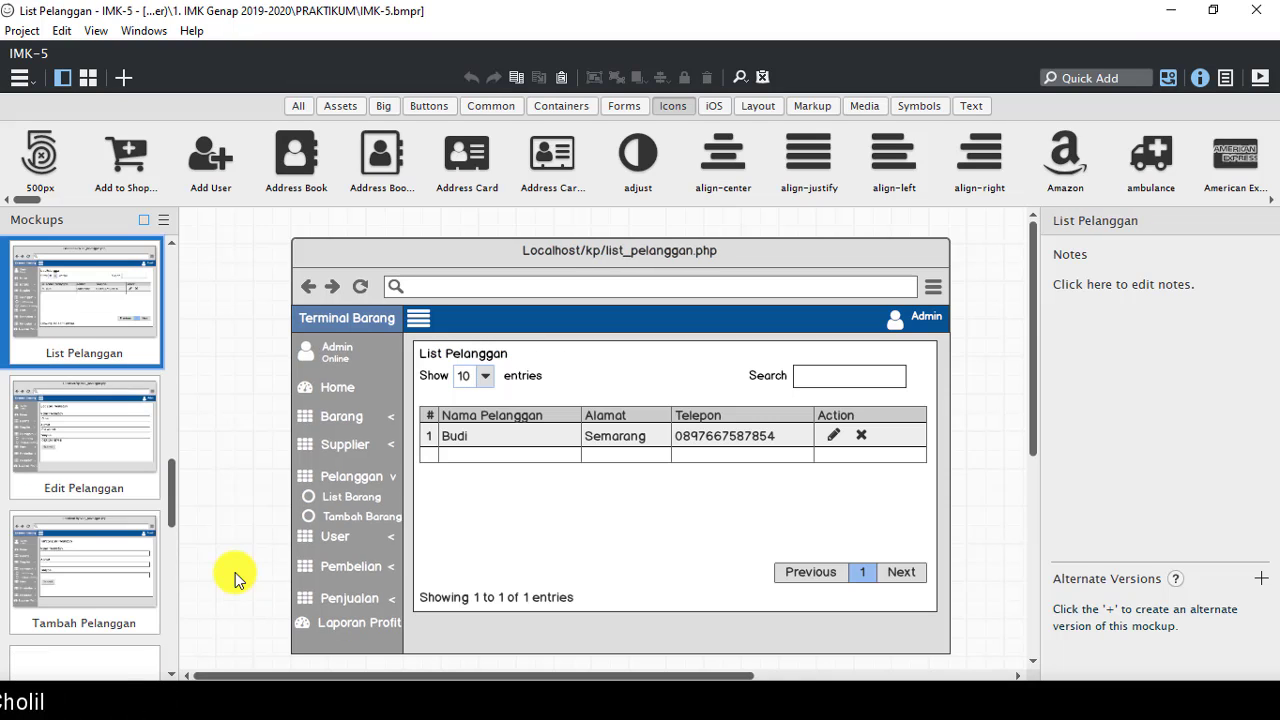
key(Up)
key(Up)
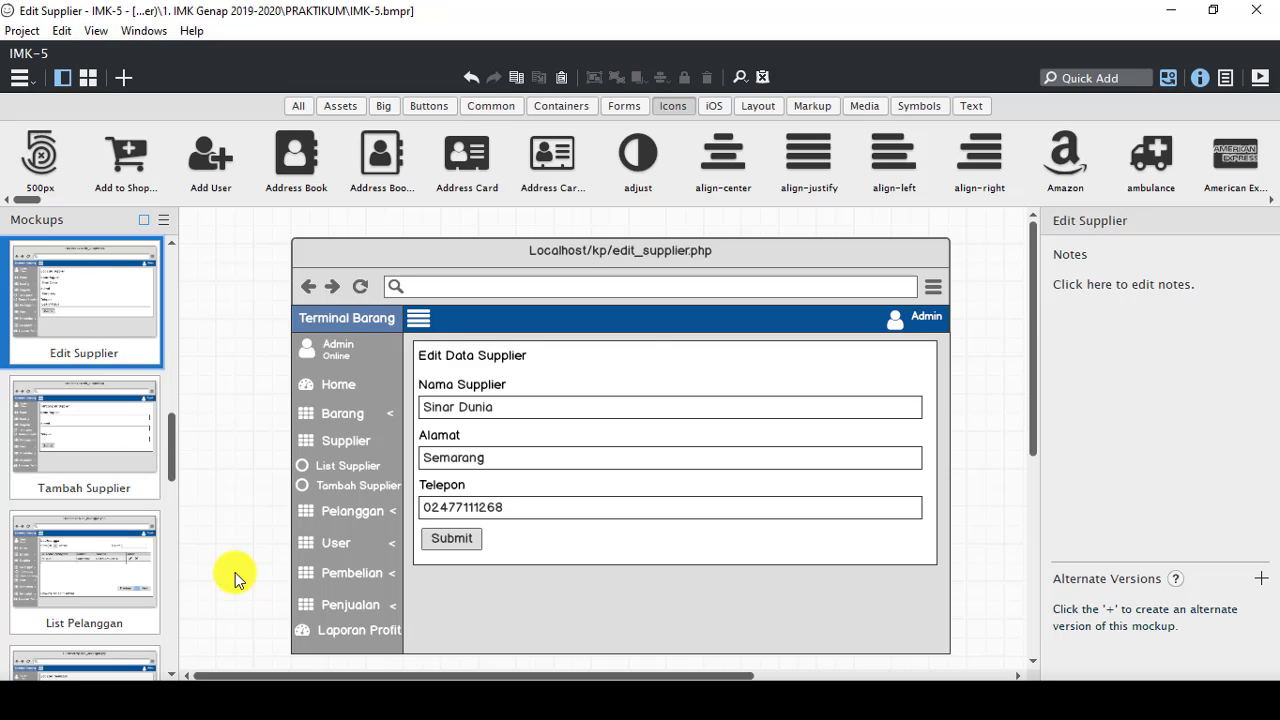
key(Up)
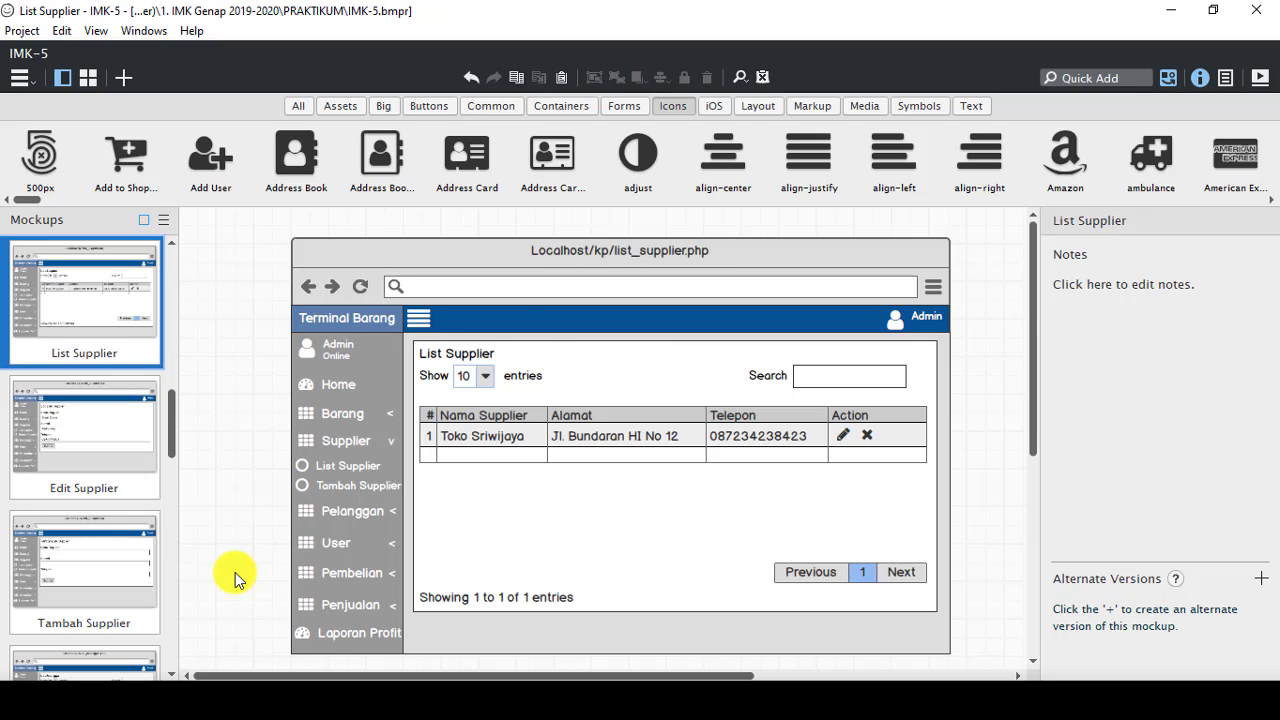
key(Up)
Step: Review the list, edit and add mockups for Supplier and Pelanggan once more, ending on Tambah Pelanggan
key(Down)
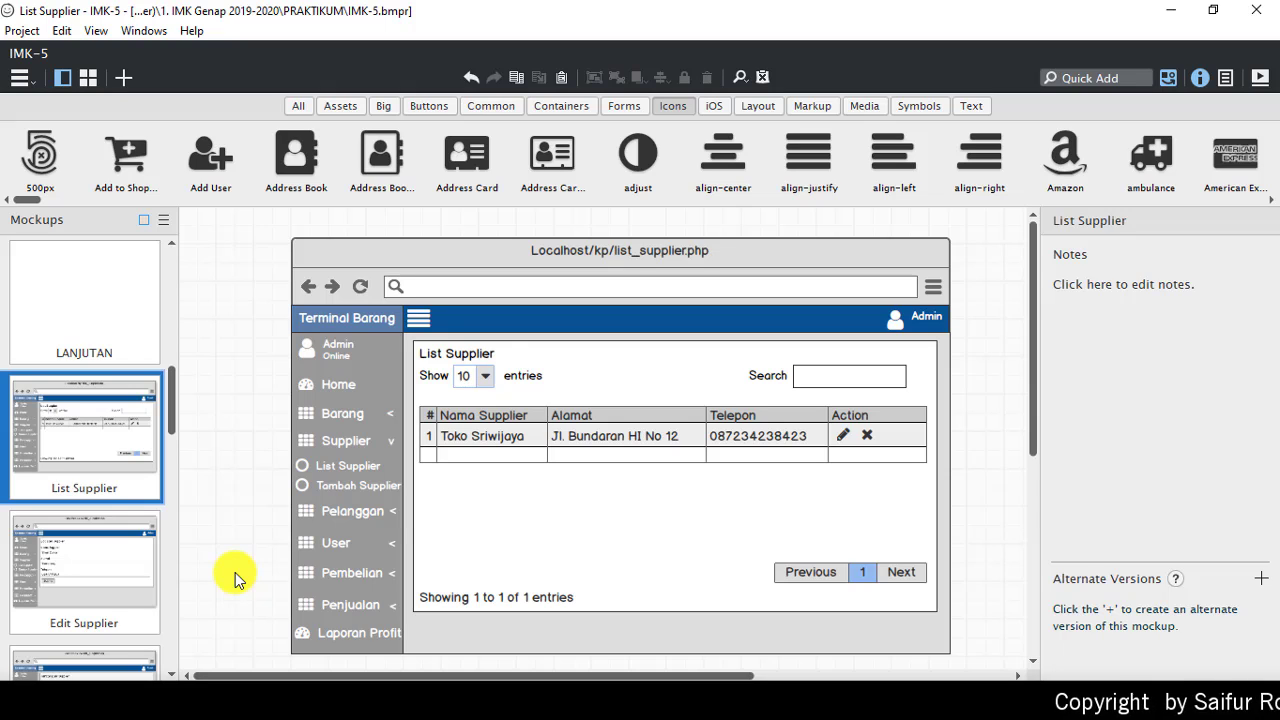
key(Down)
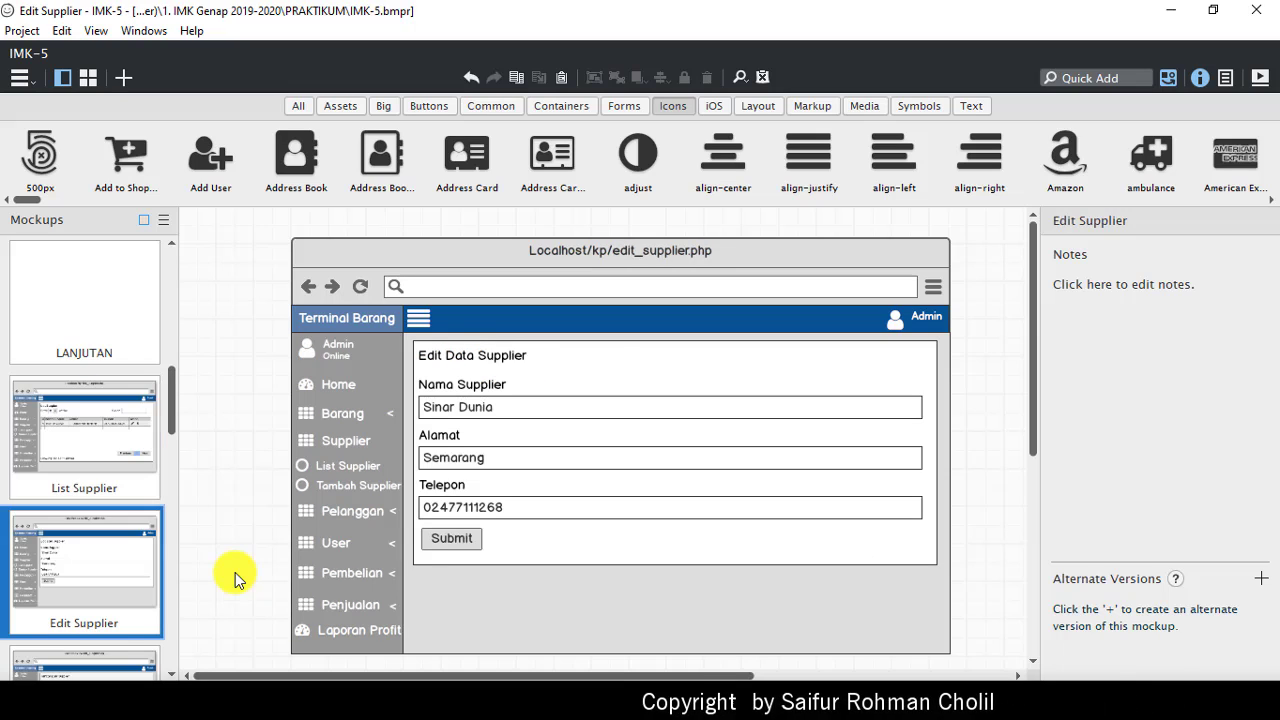
key(Down)
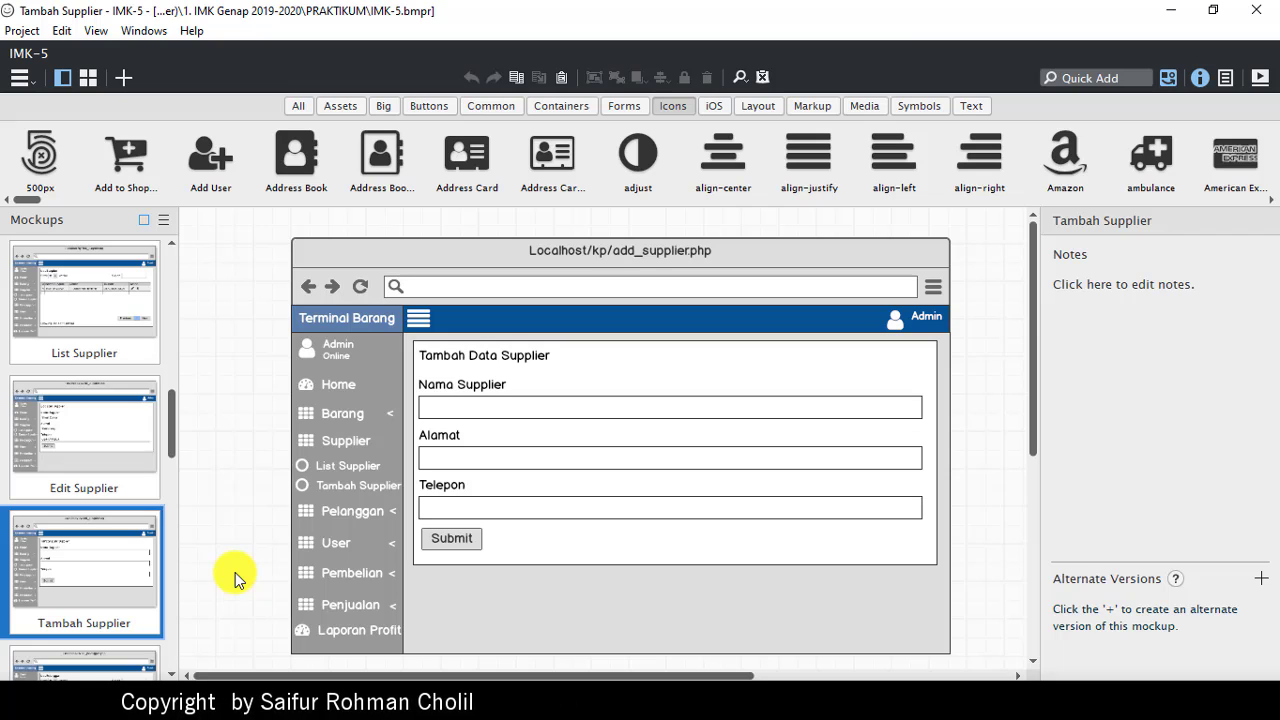
key(Down)
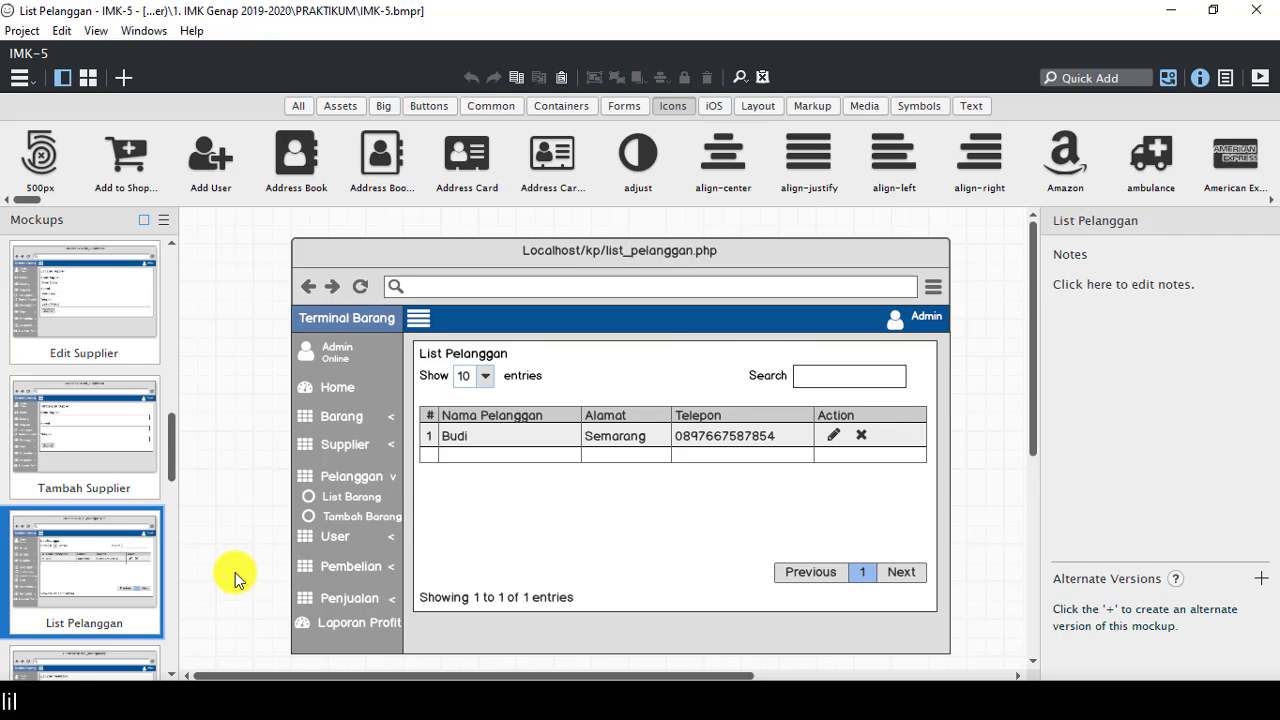
key(Down)
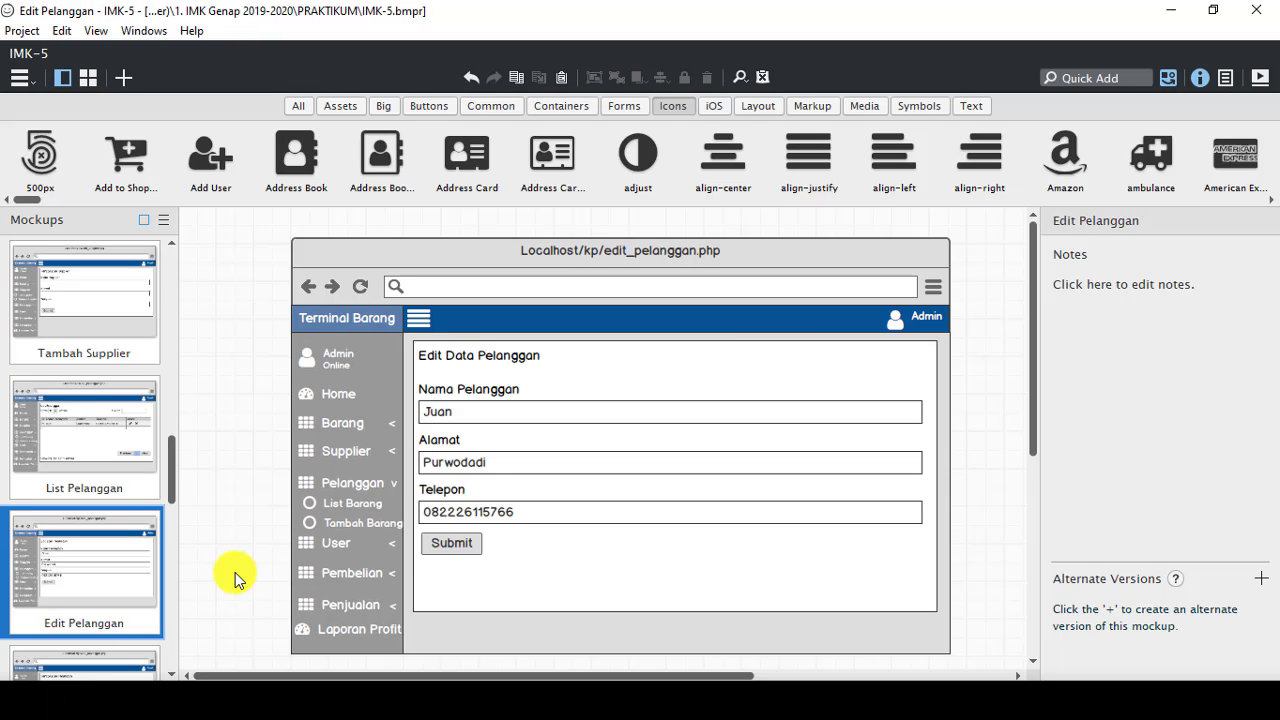
key(Down)
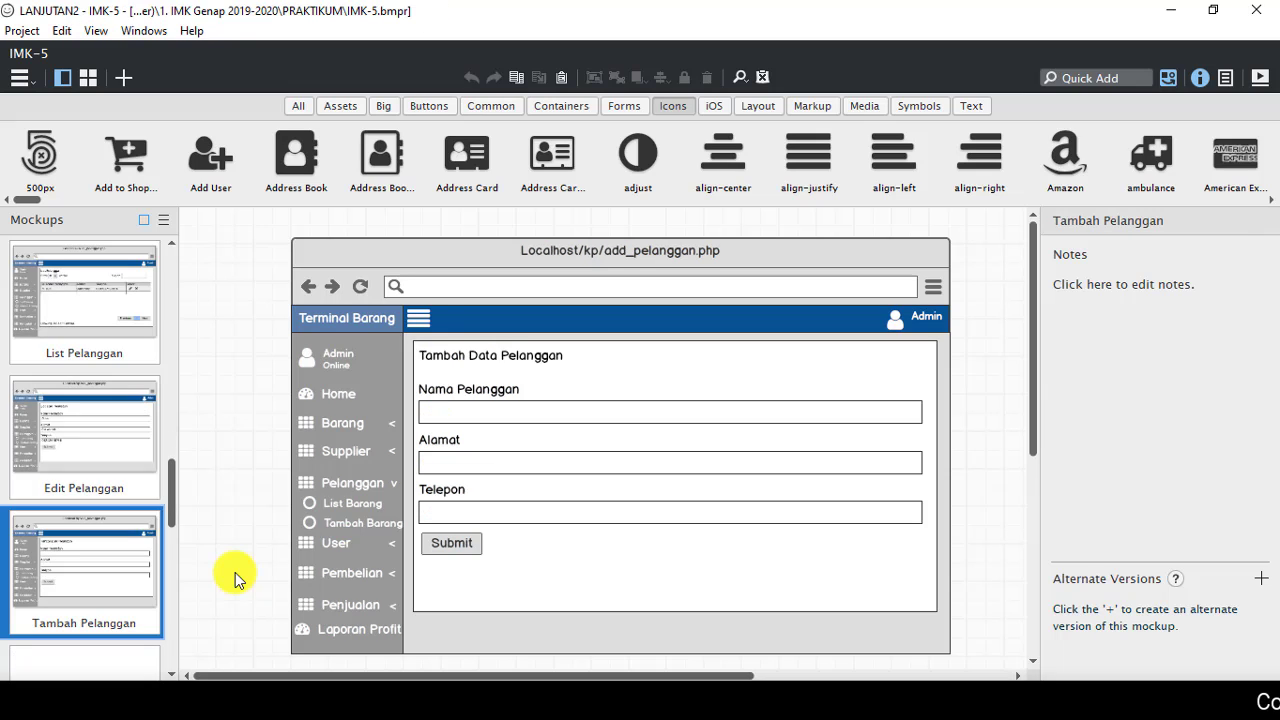
key(Down)
key(Up)
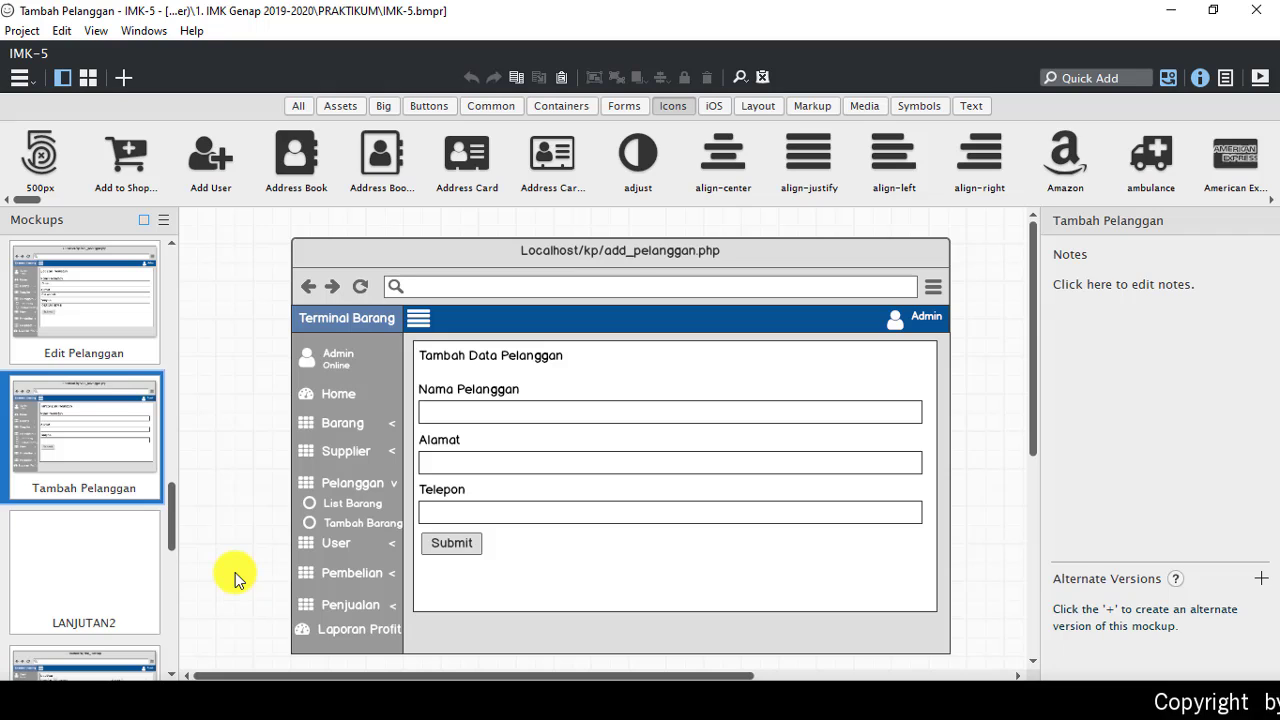